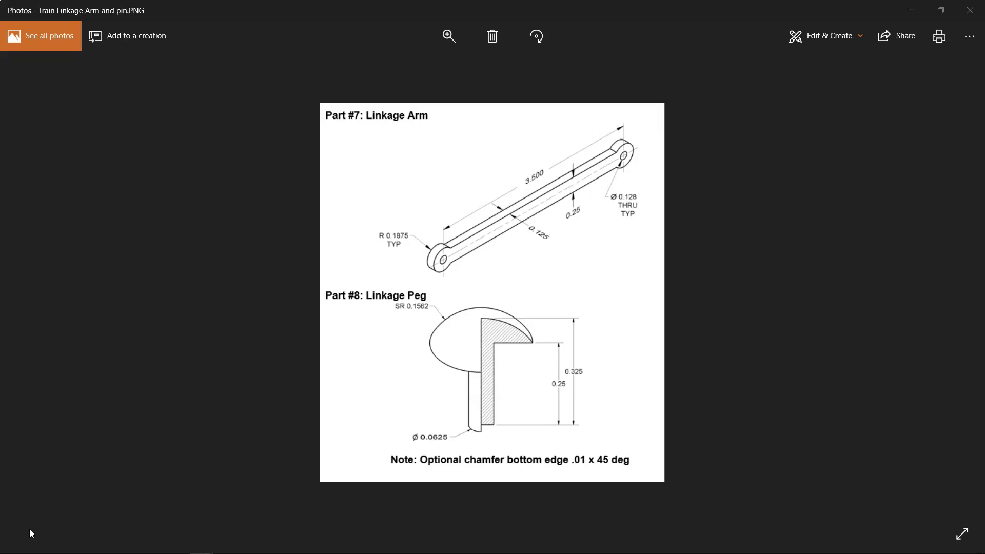
Step: Create Part1 from the Standard.ipt template and start Sketch1 on an origin plane
{"action": "left_click", "coordinate": [35, 519]}
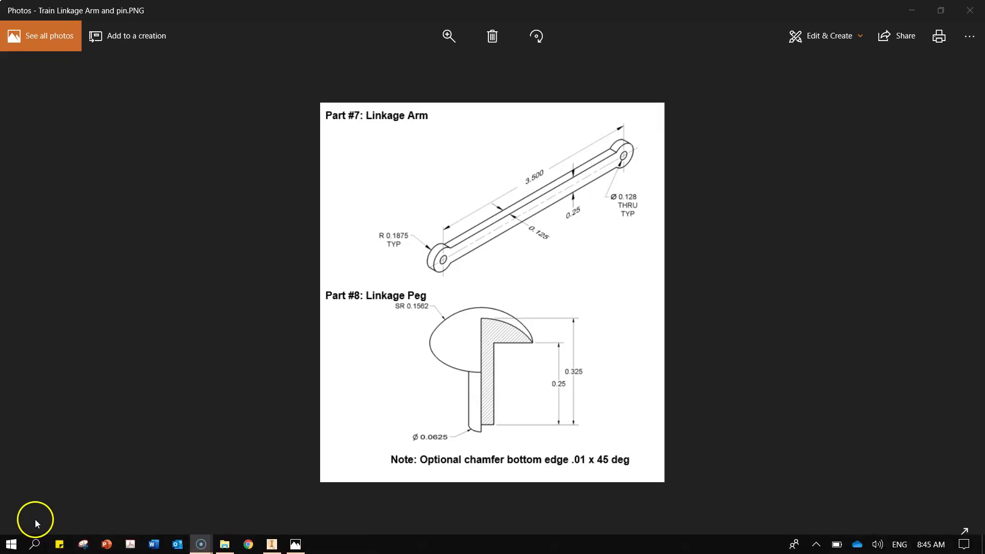
{"action": "left_click", "coordinate": [19, 528]}
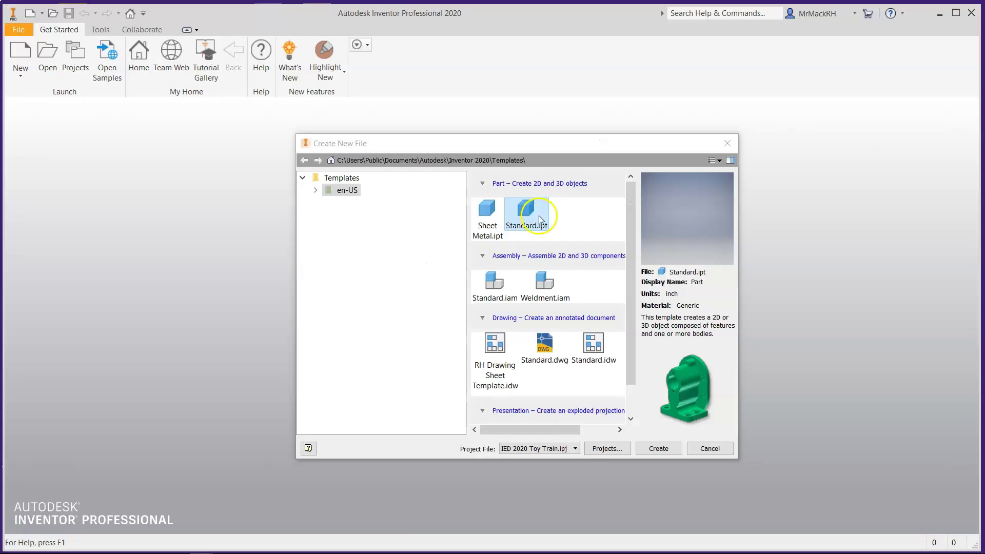
{"action": "double_click", "coordinate": [532, 213]}
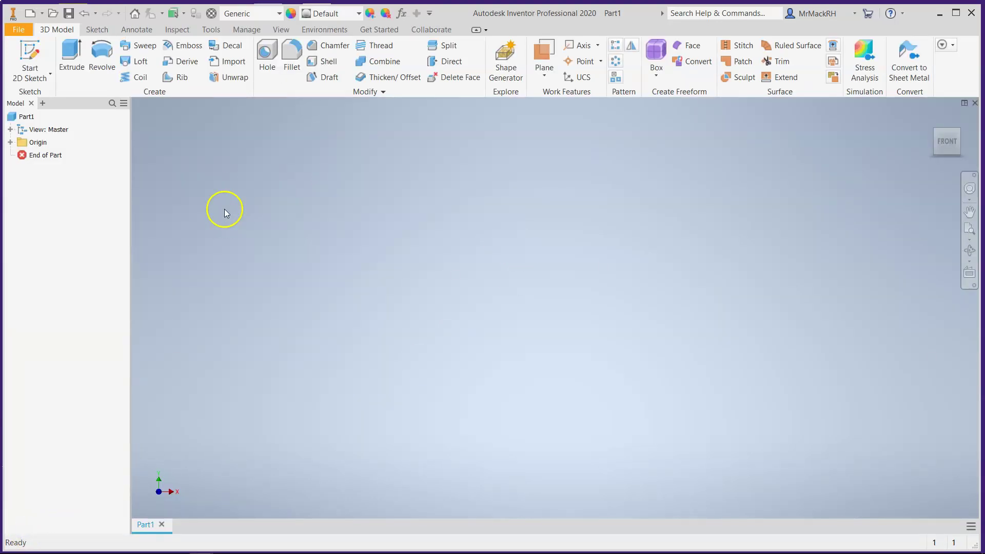
{"action": "left_click", "coordinate": [30, 52]}
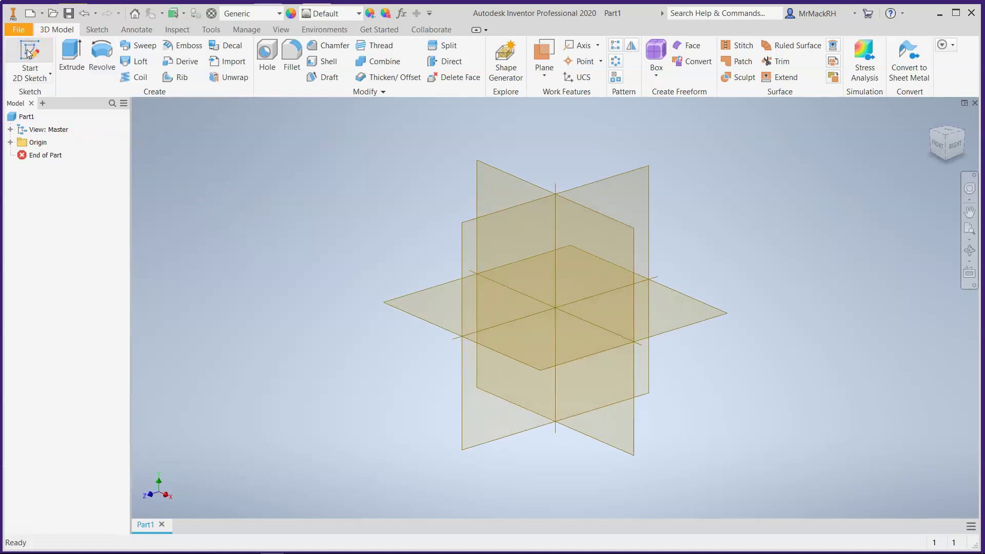
{"action": "left_click", "coordinate": [484, 164]}
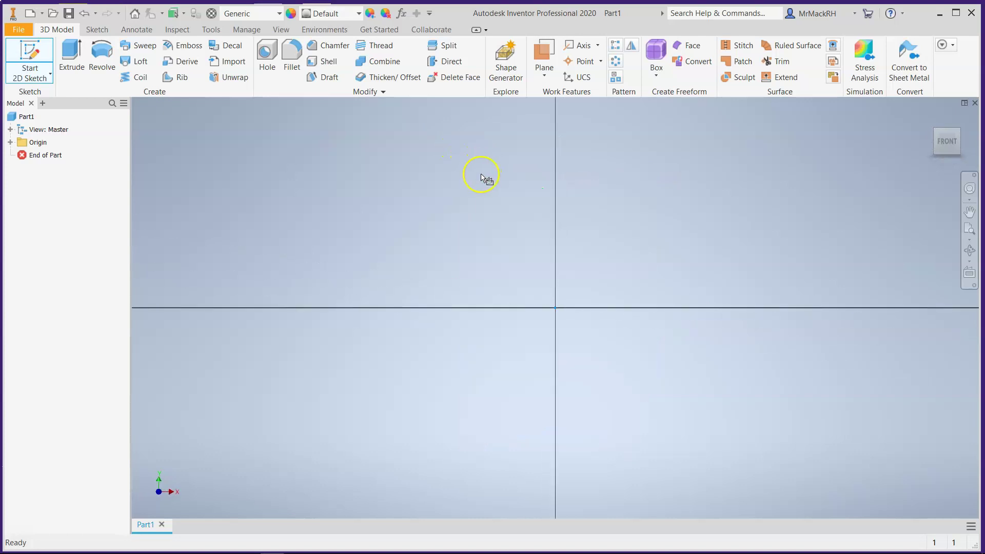
{"action": "mouse_move", "coordinate": [367, 545]}
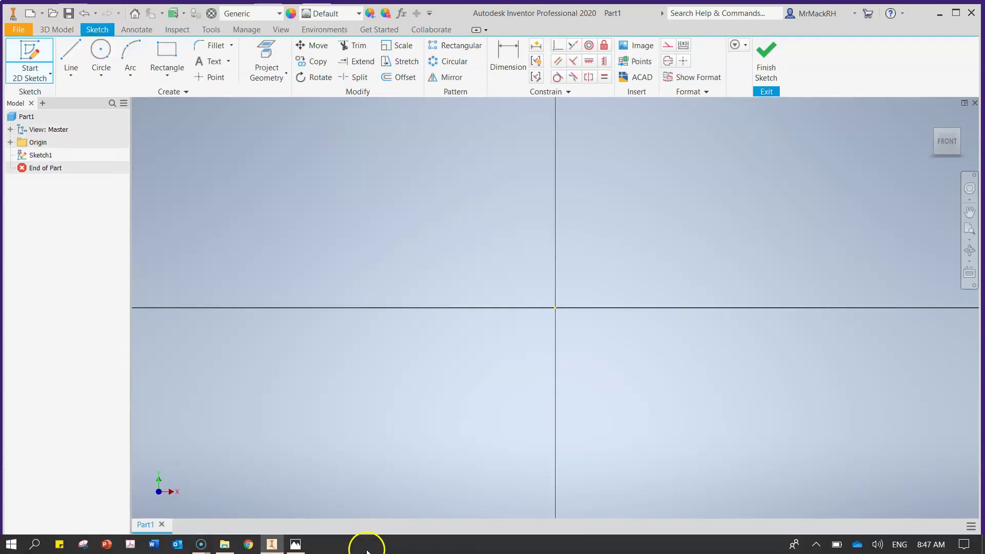
Step: Zoom the Photos reference drawing in and pan to the Part #7 Linkage Arm
{"action": "left_click", "coordinate": [298, 544]}
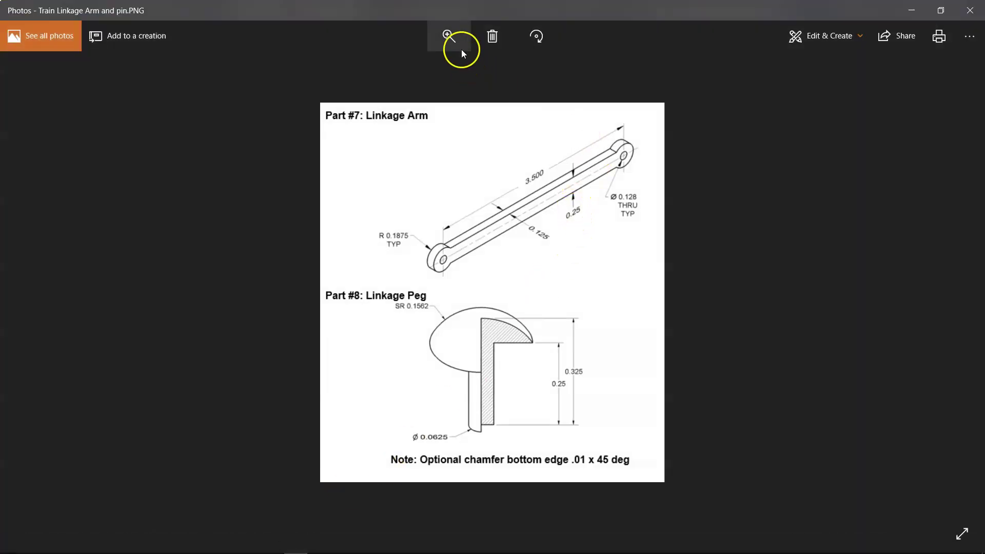
{"action": "left_click", "coordinate": [448, 45]}
{"action": "left_click", "coordinate": [454, 69]}
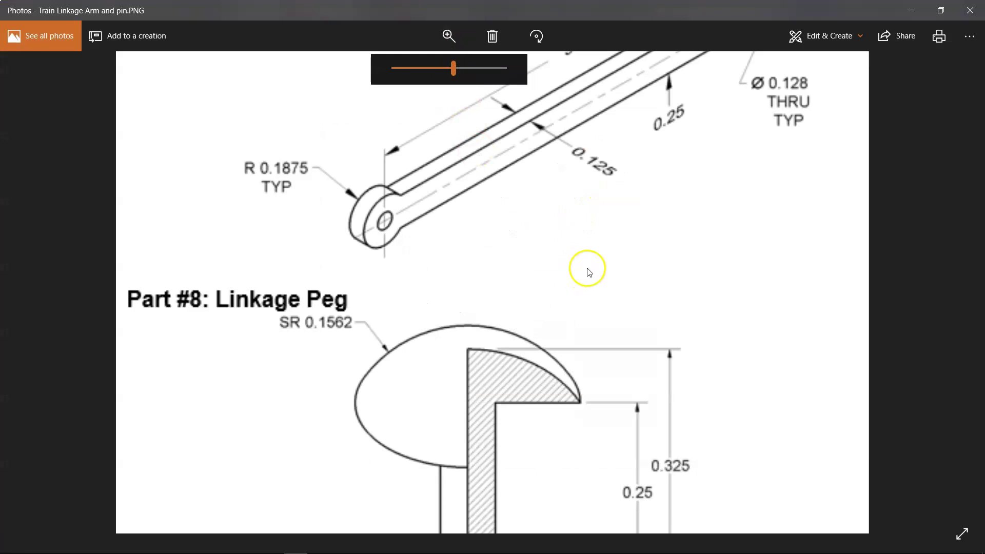
{"action": "mouse_move", "coordinate": [584, 268]}
{"action": "left_mouse_down"}
{"action": "mouse_move", "coordinate": [495, 549]}
{"action": "mouse_move", "coordinate": [502, 458]}
{"action": "left_mouse_up"}
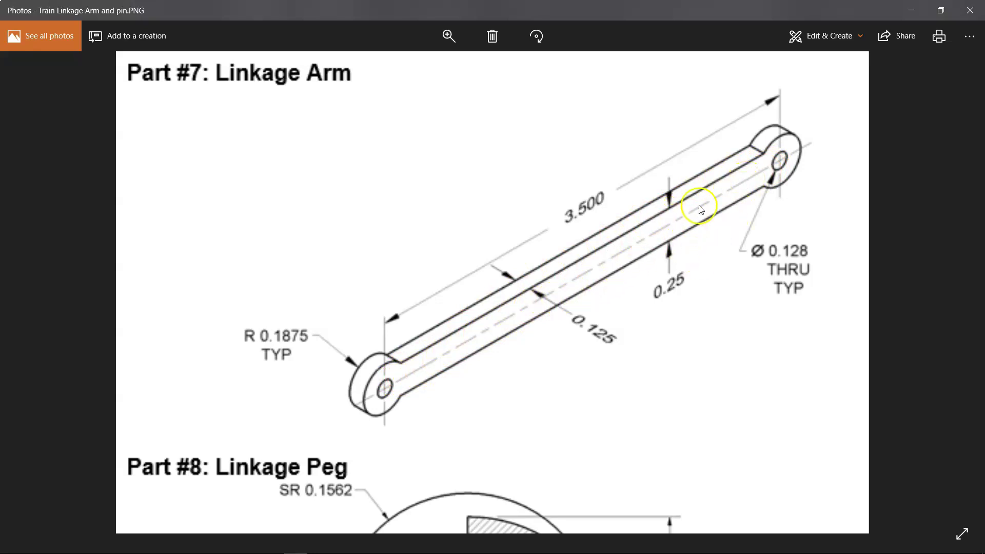
Step: Draw two small centre-point circles, one left and one right of the origin
{"action": "left_click", "coordinate": [910, 11]}
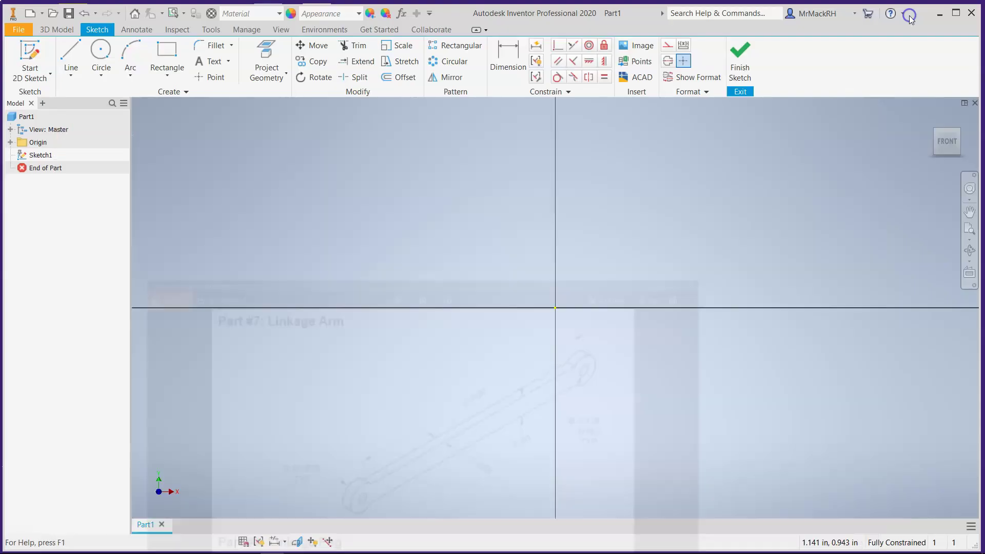
{"action": "left_click", "coordinate": [101, 58]}
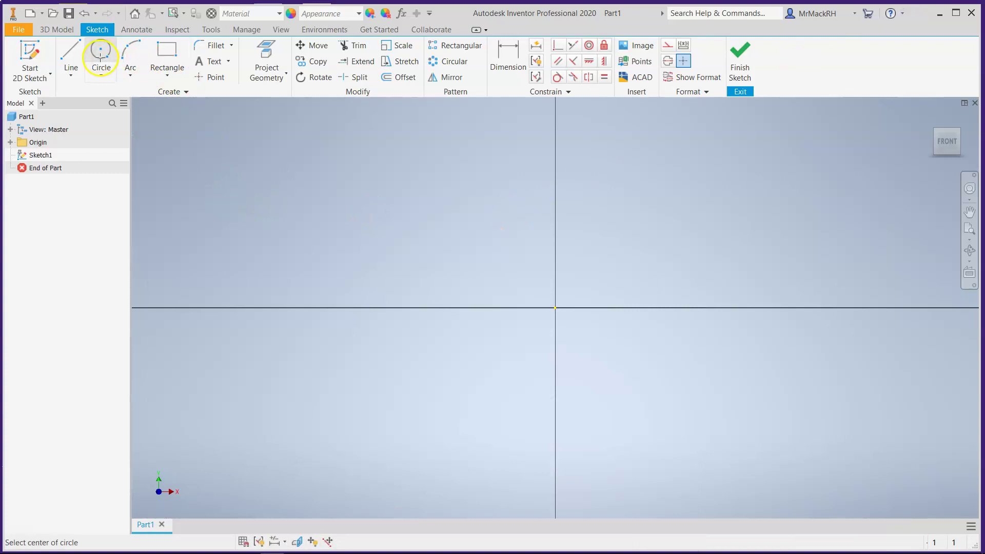
{"action": "left_click", "coordinate": [319, 250]}
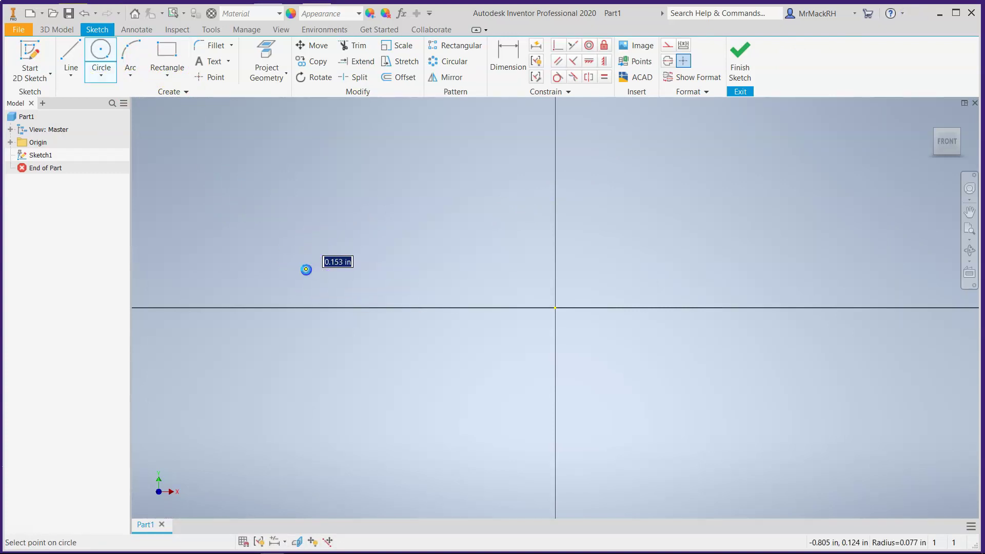
{"action": "left_click", "coordinate": [310, 272]}
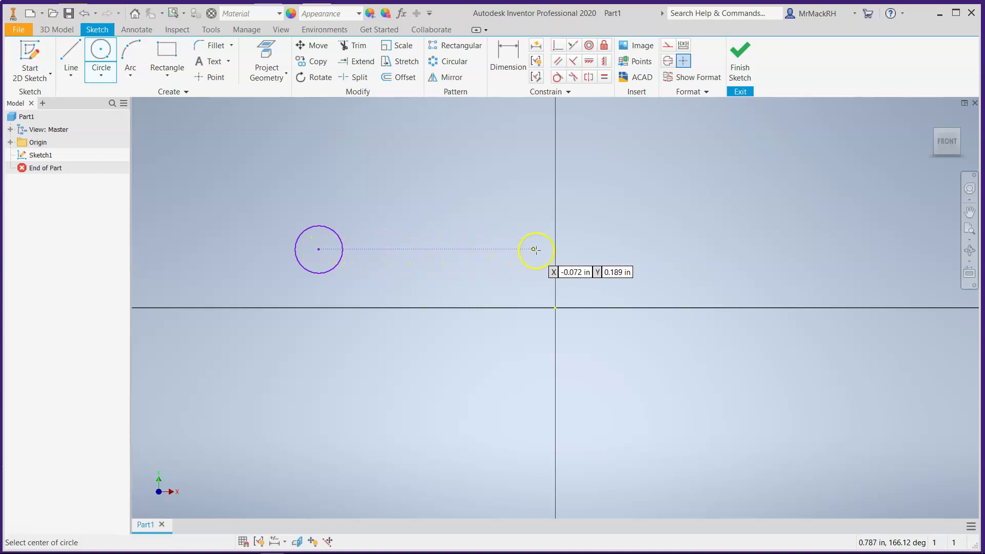
{"action": "left_click", "coordinate": [750, 248]}
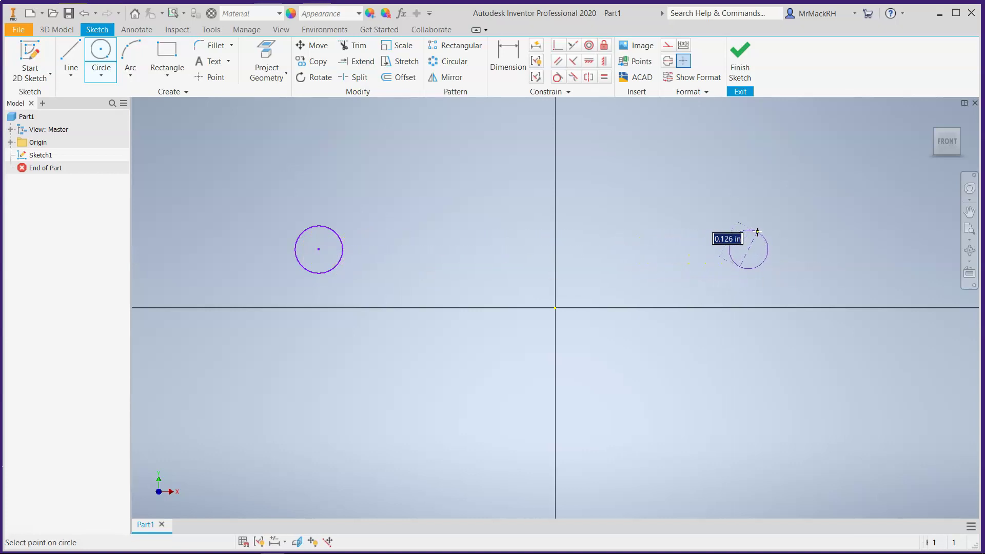
{"action": "left_click", "coordinate": [759, 228]}
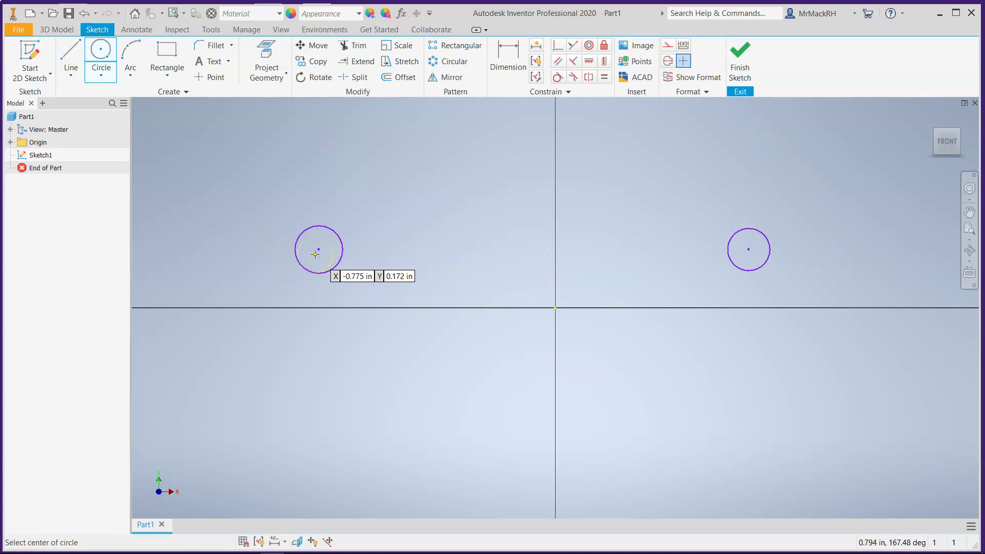
Step: Constrain the two circle centres to be horizontally aligned
{"action": "left_click", "coordinate": [592, 64]}
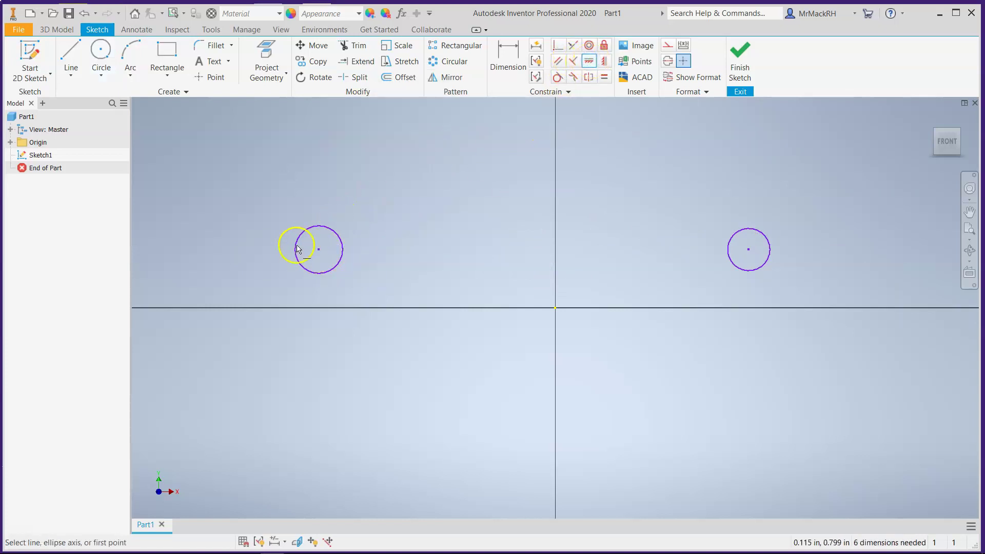
{"action": "left_click", "coordinate": [318, 249]}
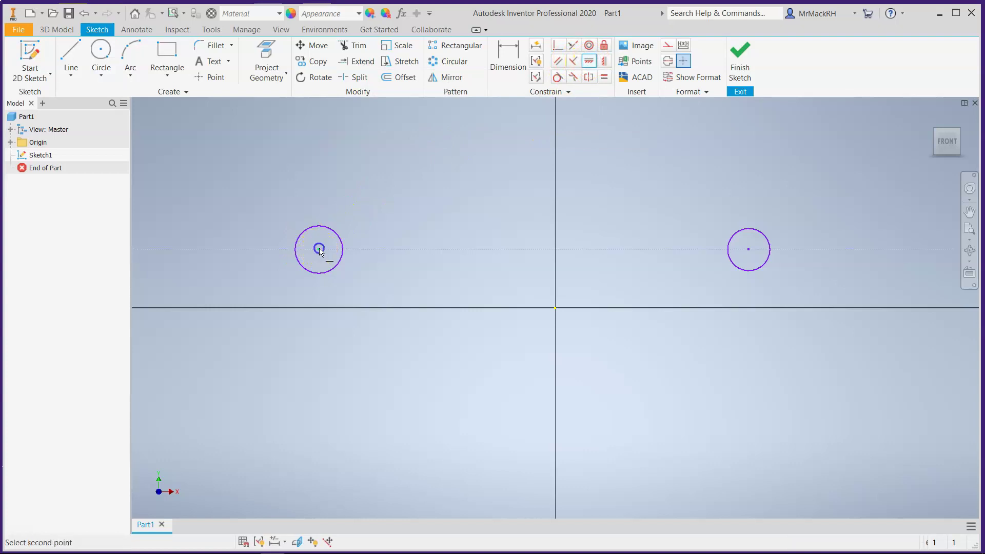
{"action": "left_click", "coordinate": [748, 251]}
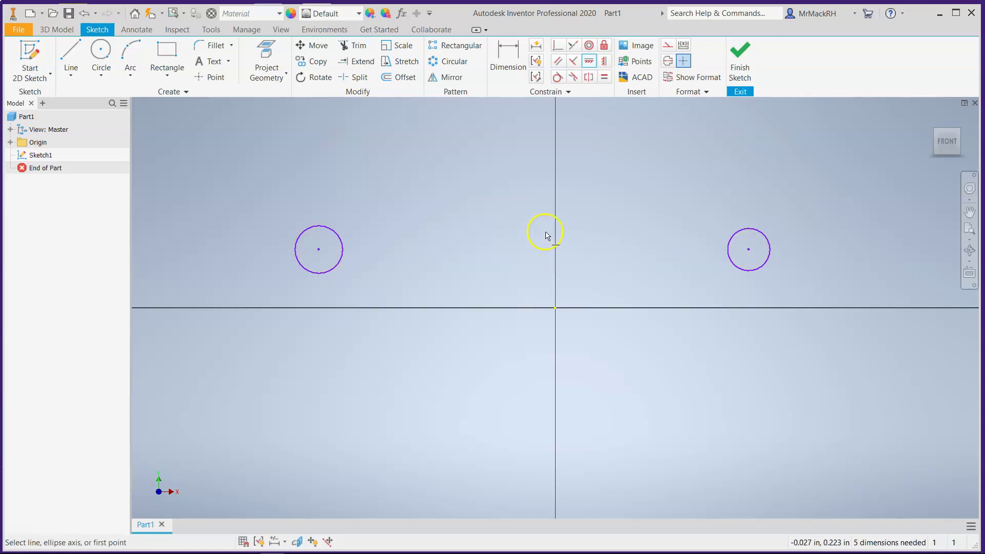
Step: Draw an upper and a lower line joining the left and right circles
{"action": "left_click", "coordinate": [70, 55]}
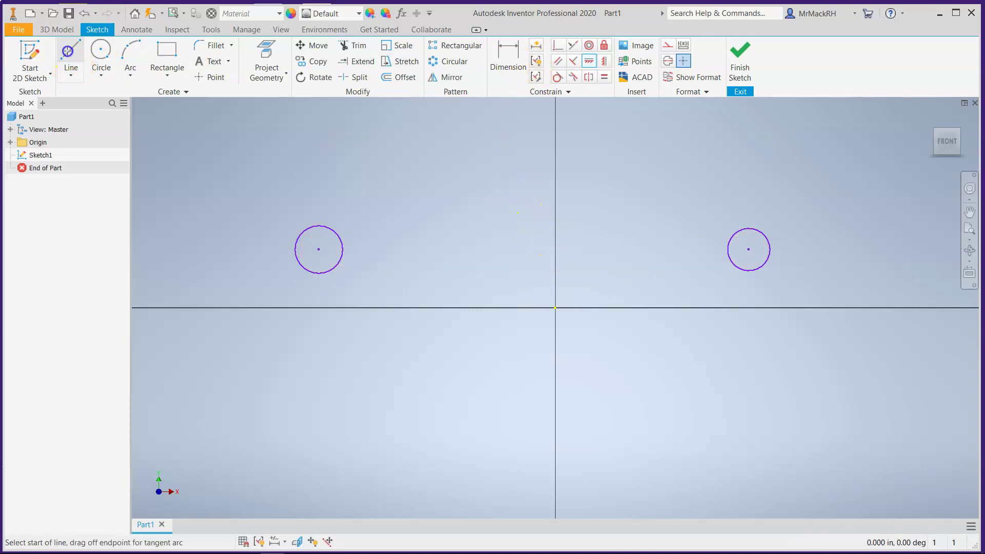
{"action": "left_click", "coordinate": [339, 237]}
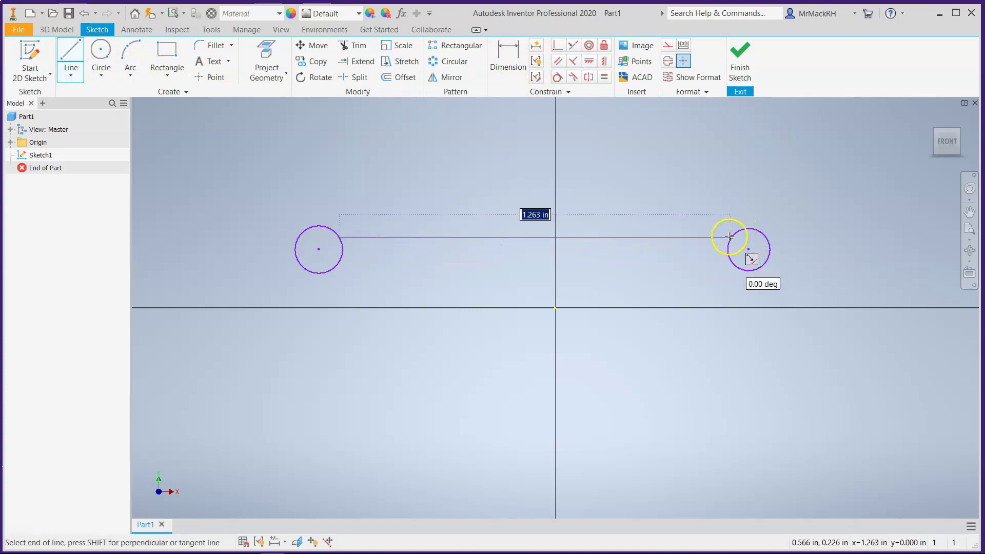
{"action": "double_click", "coordinate": [730, 237]}
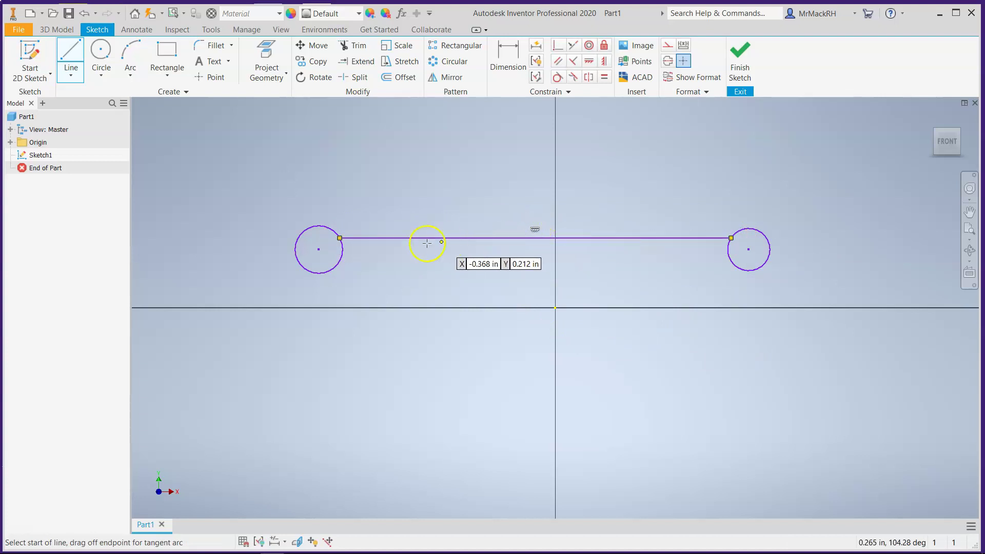
{"action": "left_click", "coordinate": [339, 262]}
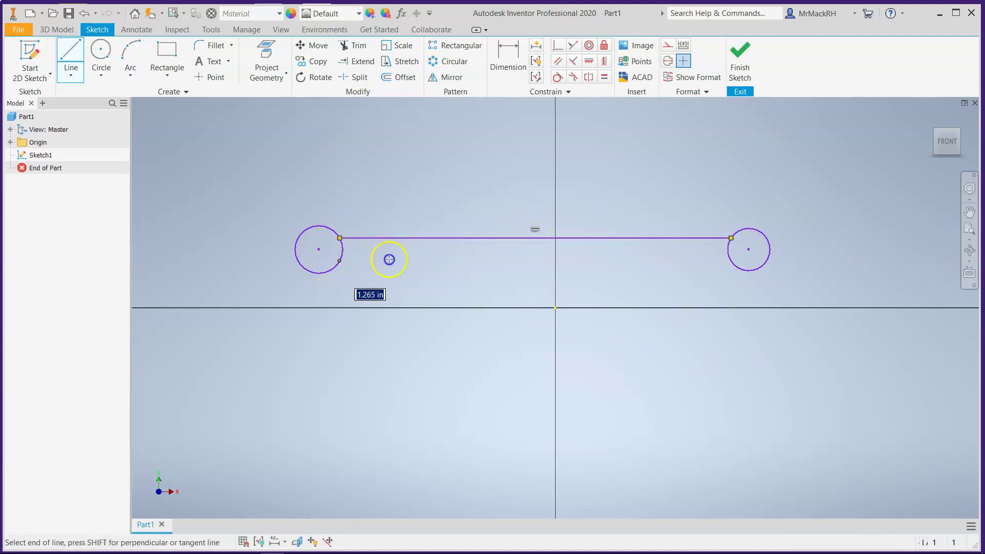
{"action": "double_click", "coordinate": [735, 264]}
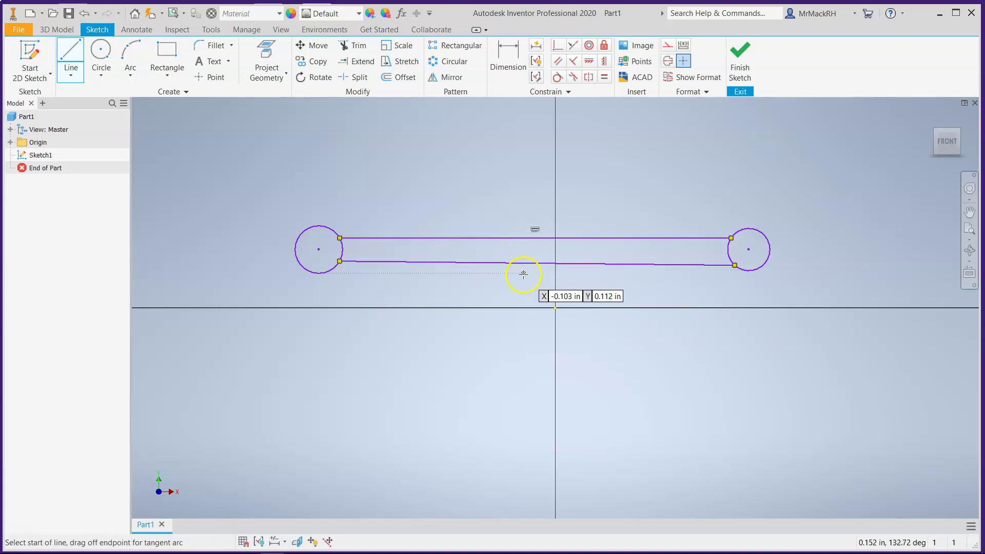
Step: Apply a Horizontal constraint to the lower line
{"action": "left_click", "coordinate": [589, 62]}
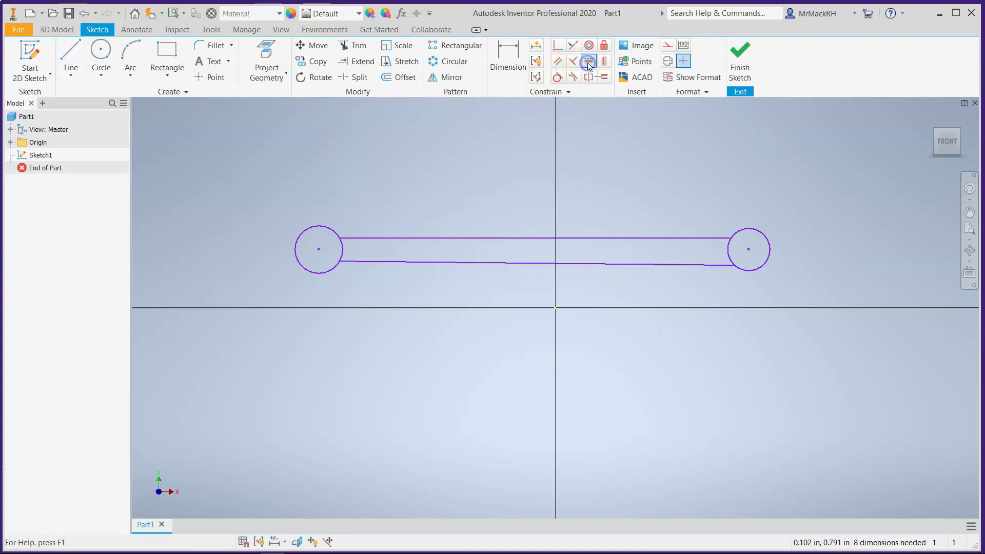
{"action": "left_click", "coordinate": [527, 264]}
{"action": "left_click", "coordinate": [521, 319]}
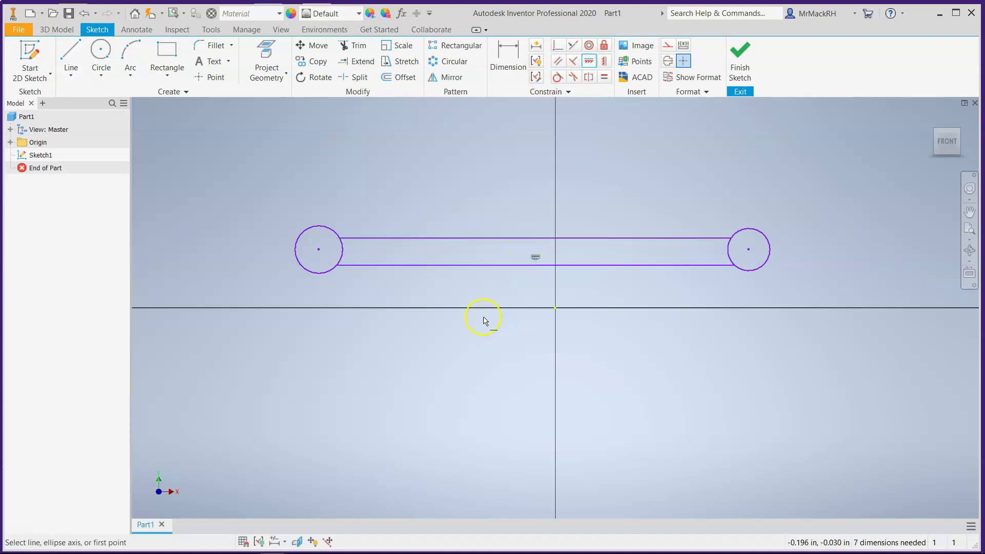
{"action": "left_click", "coordinate": [520, 66]}
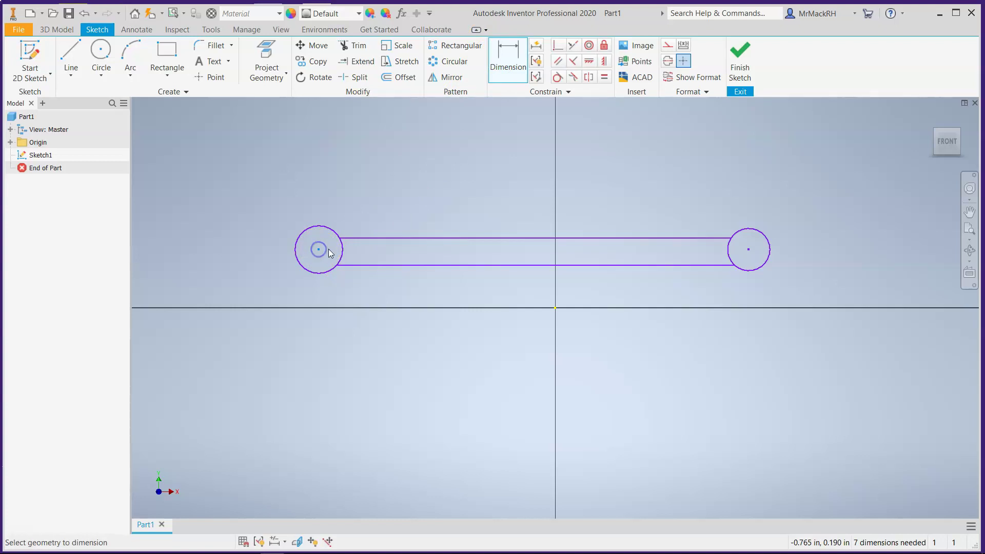
Step: Add a 0.038 in vertical dimension from the top slot line to the left circle's centre
{"action": "left_click", "coordinate": [378, 238]}
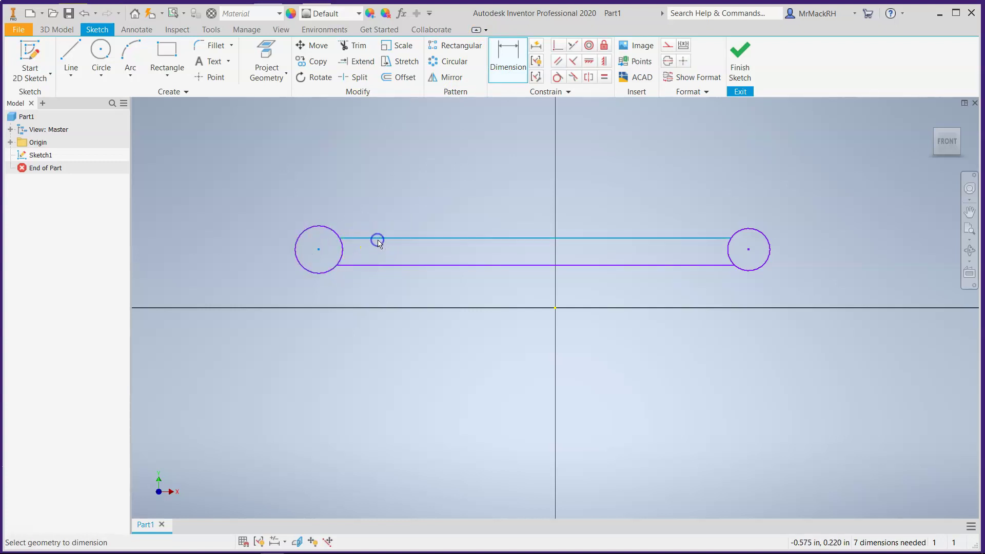
{"action": "left_click", "coordinate": [287, 245]}
{"action": "left_click", "coordinate": [242, 242]}
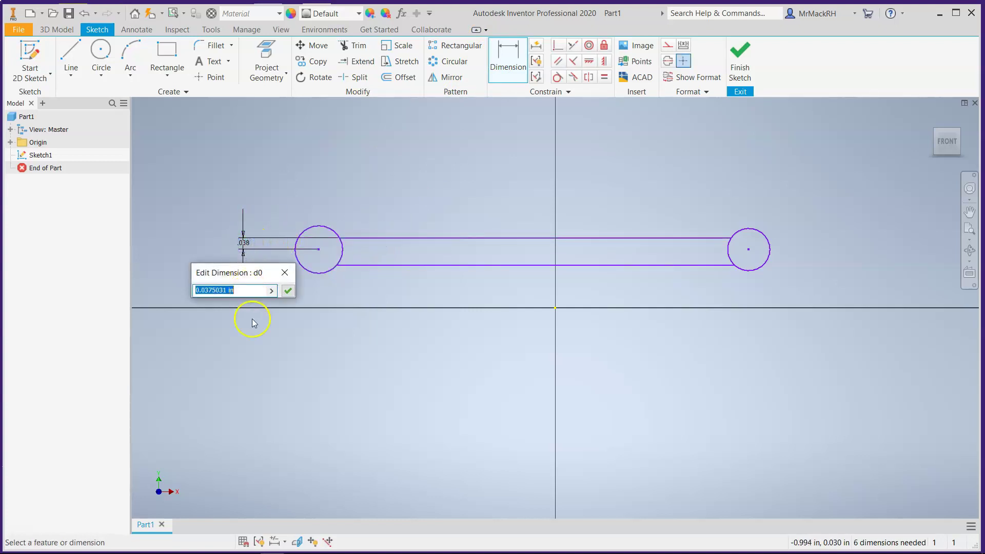
{"action": "mouse_move", "coordinate": [293, 546]}
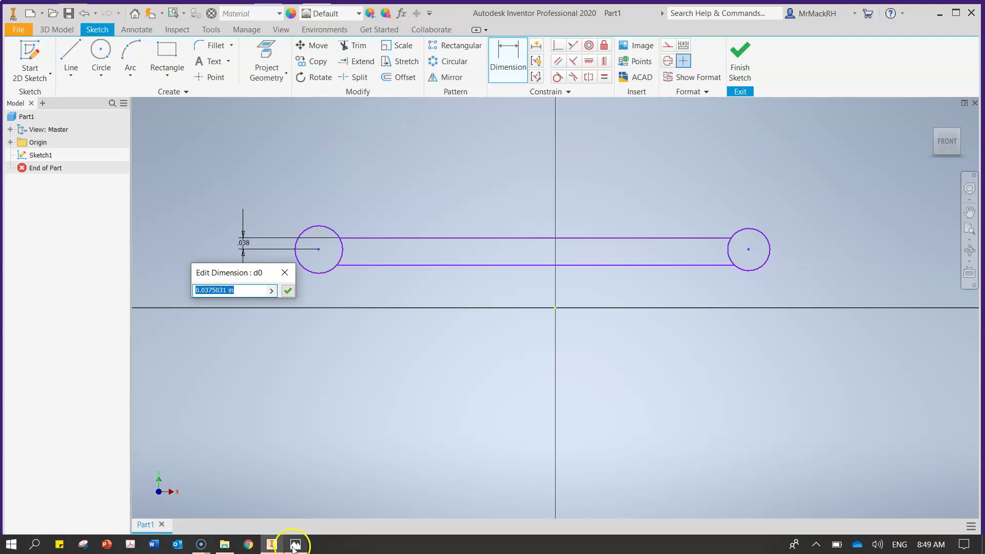
Step: Show the Linkage Arm drawing in Photos to check its R 0.1875, 0.25 and Ø 0.128 values
{"action": "left_click", "coordinate": [294, 546]}
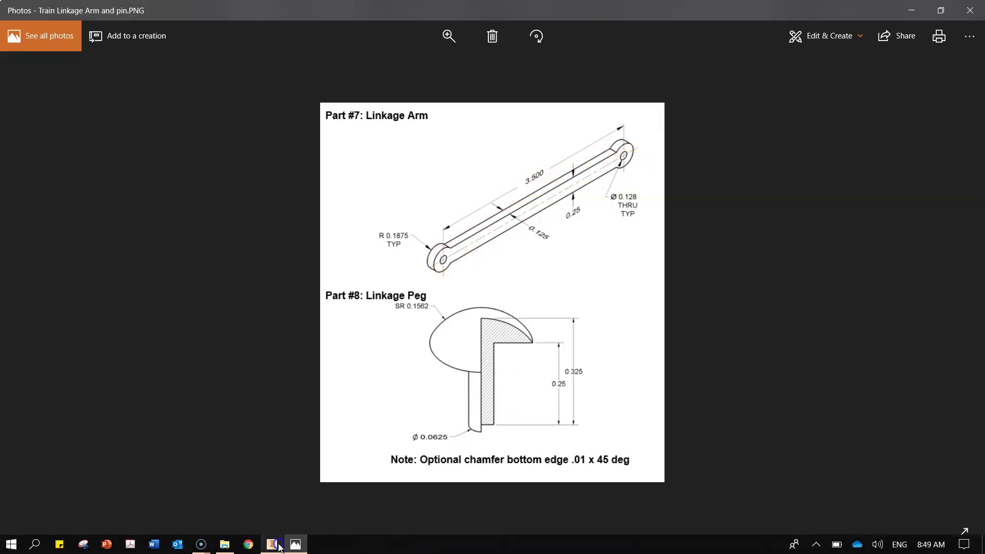
Step: Discard the stray vertical dimension and dimension the circle centres 3.5 in apart
{"action": "left_click", "coordinate": [272, 543]}
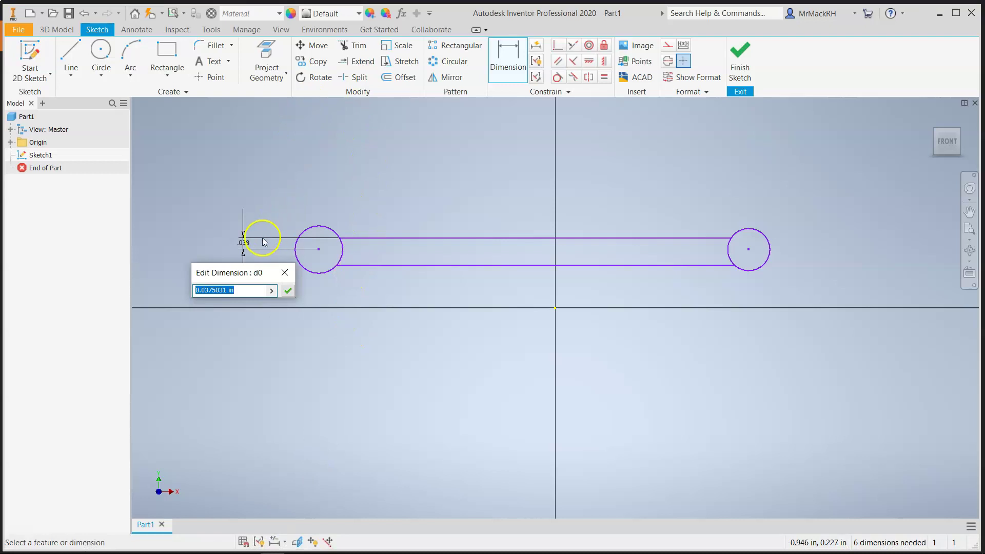
{"action": "key", "text": "Escape"}
{"action": "key", "text": "Escape"}
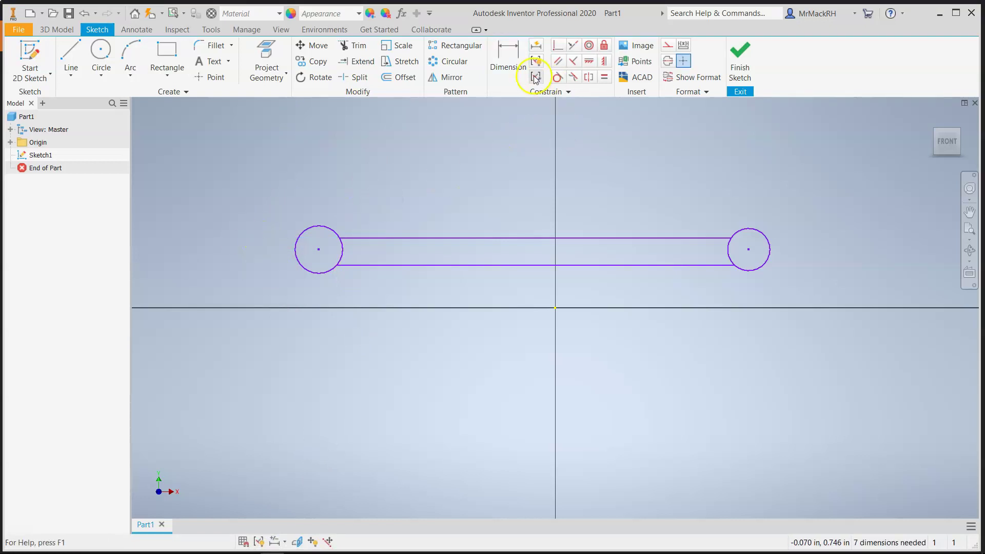
{"action": "left_click", "coordinate": [507, 59]}
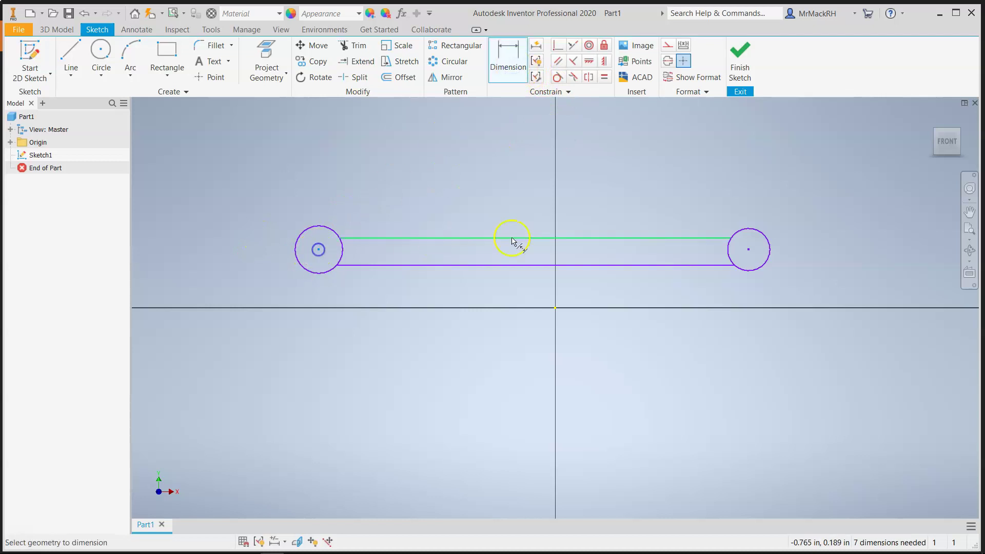
{"action": "left_click", "coordinate": [749, 250]}
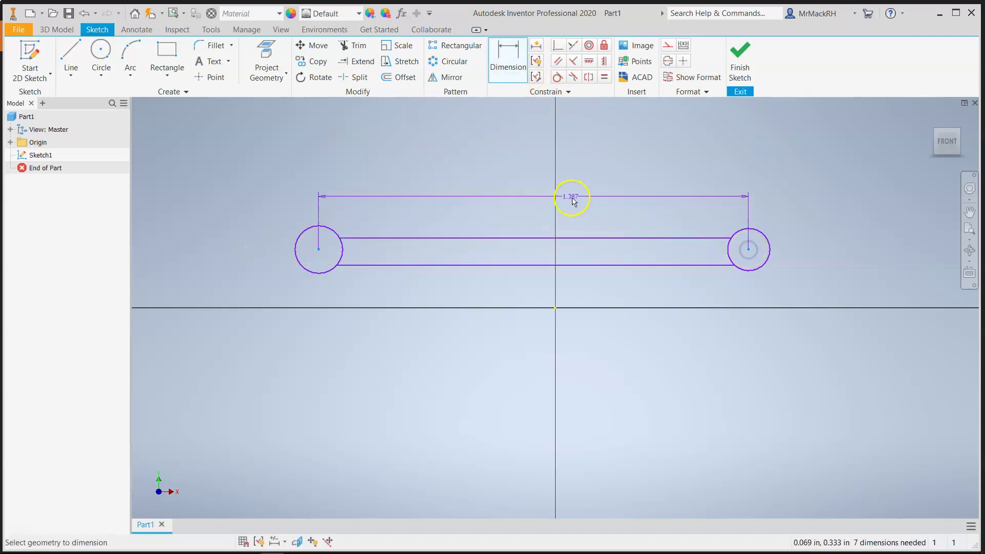
{"action": "left_click", "coordinate": [516, 176]}
{"action": "type", "text": "3."}
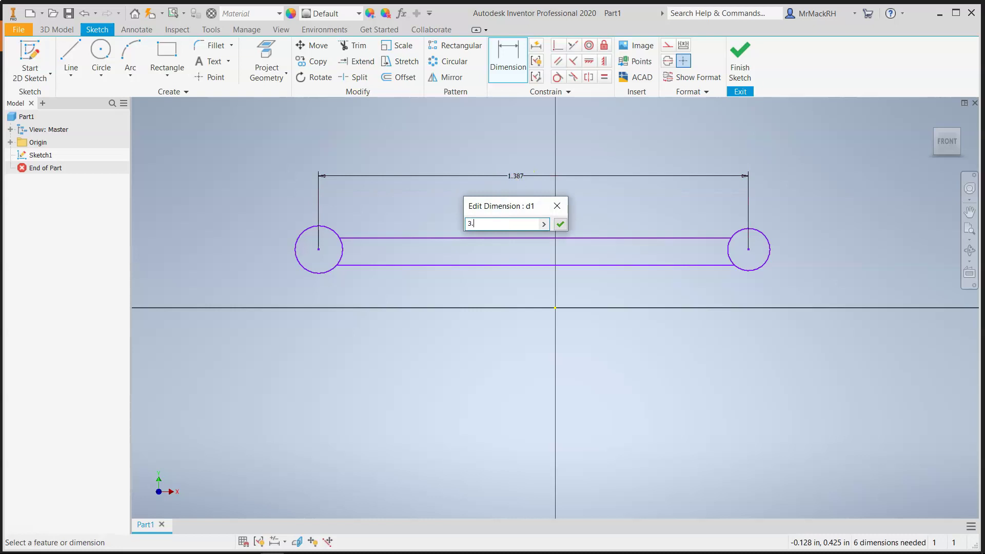
{"action": "type", "text": "5"}
{"action": "key", "text": "Return"}
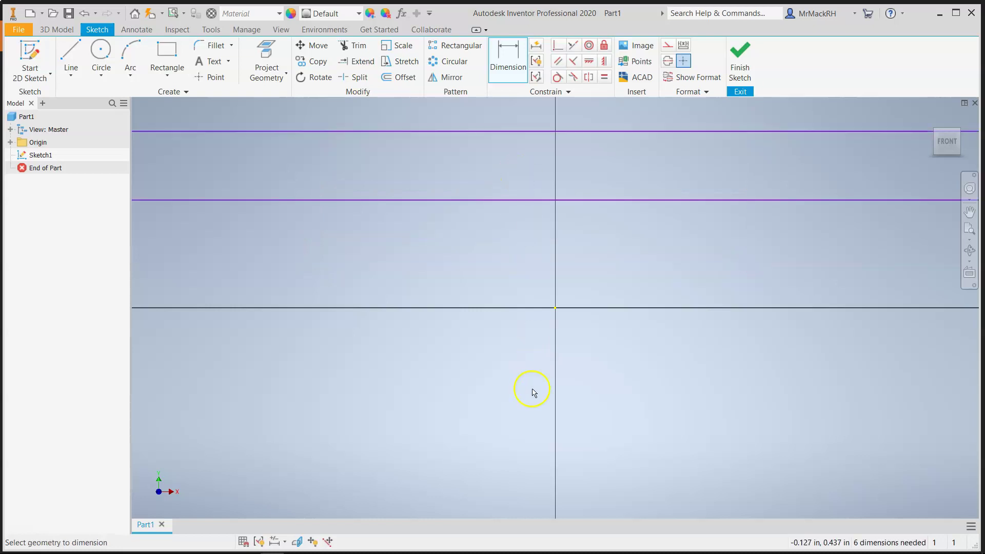
{"action": "scroll", "coordinate": [532, 392], "scroll_direction": "down", "scroll_amount": 5}
{"action": "scroll", "coordinate": [531, 393], "scroll_direction": "up", "scroll_amount": 2}
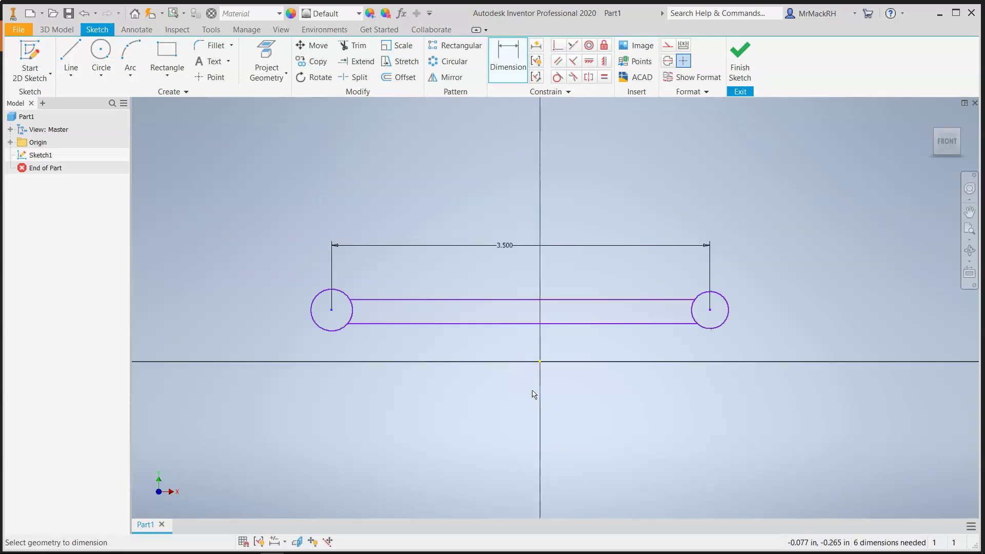
{"action": "scroll", "coordinate": [534, 394], "scroll_direction": "up", "scroll_amount": 3}
{"action": "scroll", "coordinate": [534, 394], "scroll_direction": "down", "scroll_amount": 2}
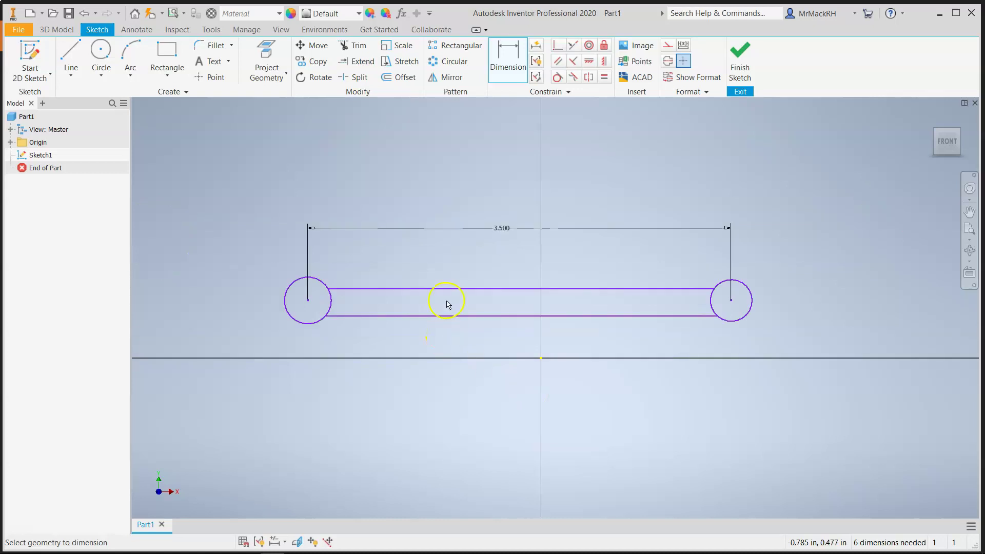
{"action": "mouse_move", "coordinate": [341, 550]}
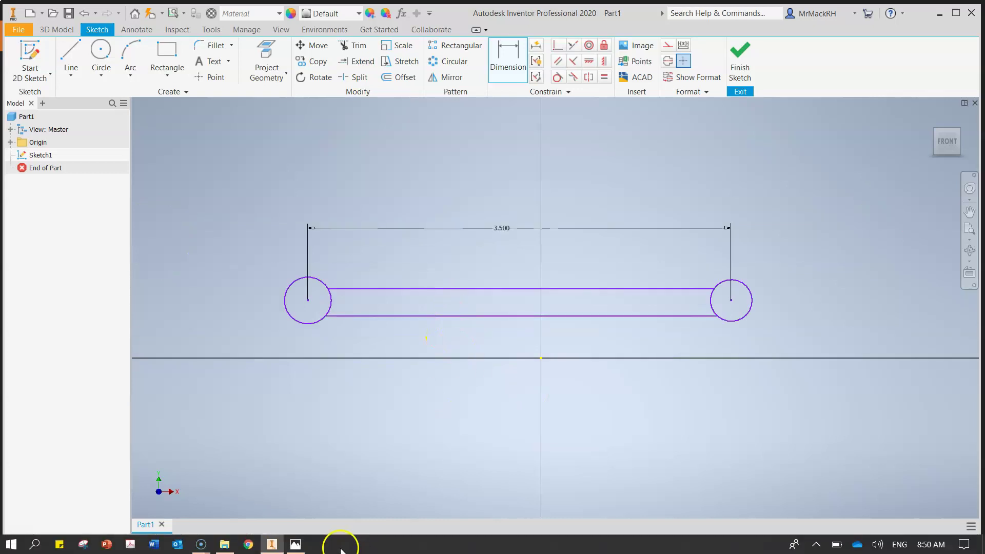
{"action": "left_click", "coordinate": [288, 547]}
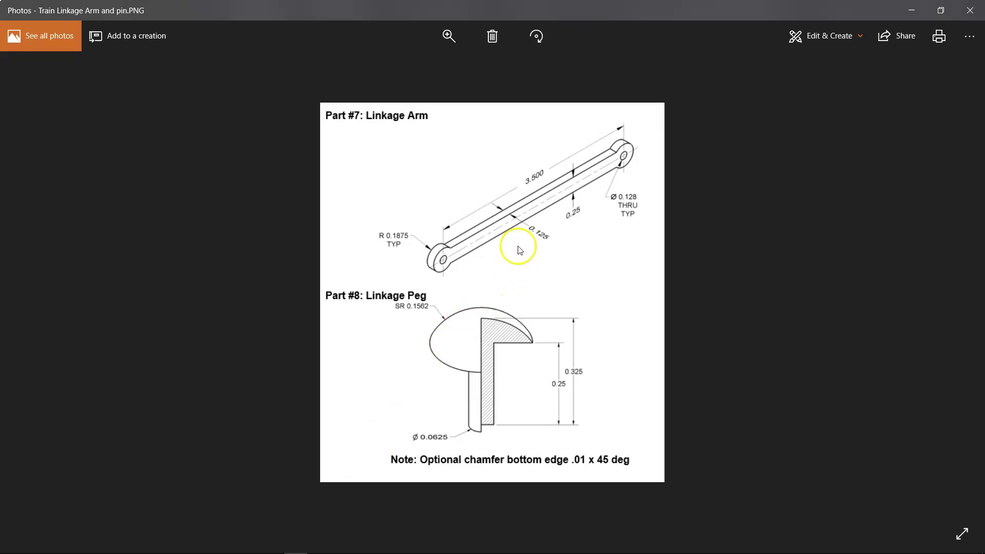
{"action": "left_click", "coordinate": [449, 34]}
{"action": "left_click", "coordinate": [440, 68]}
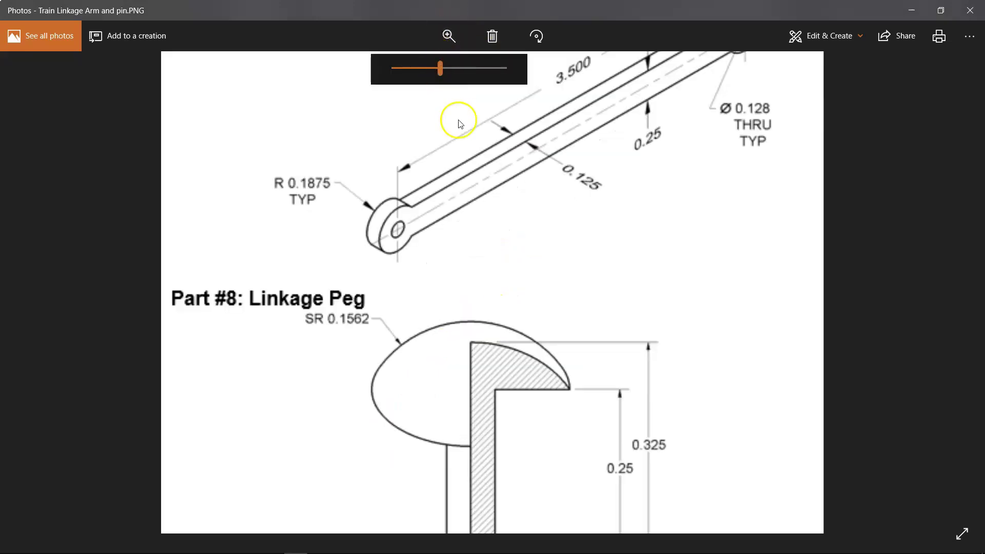
{"action": "left_click_drag", "start_coordinate": [609, 169], "coordinate": [532, 319]}
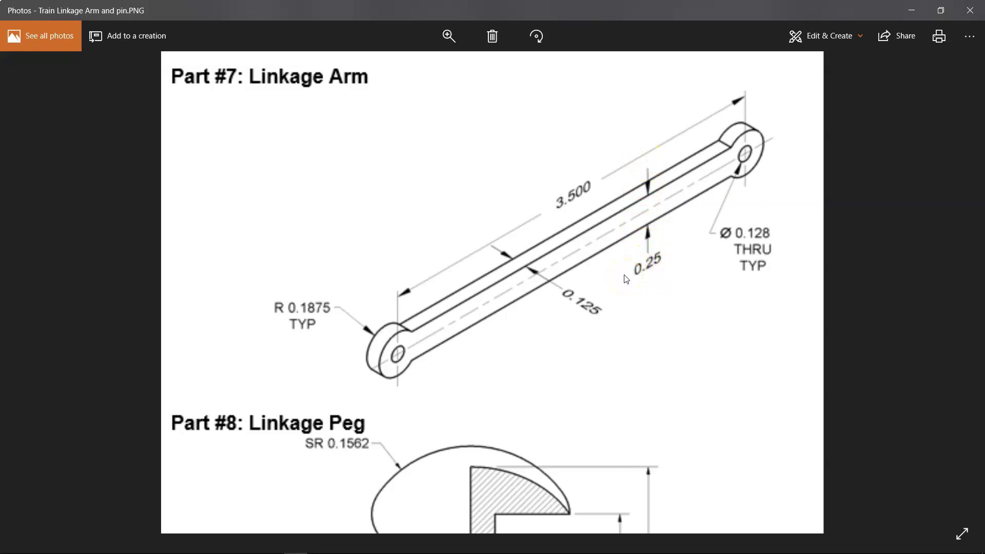
{"action": "double_click", "coordinate": [640, 215]}
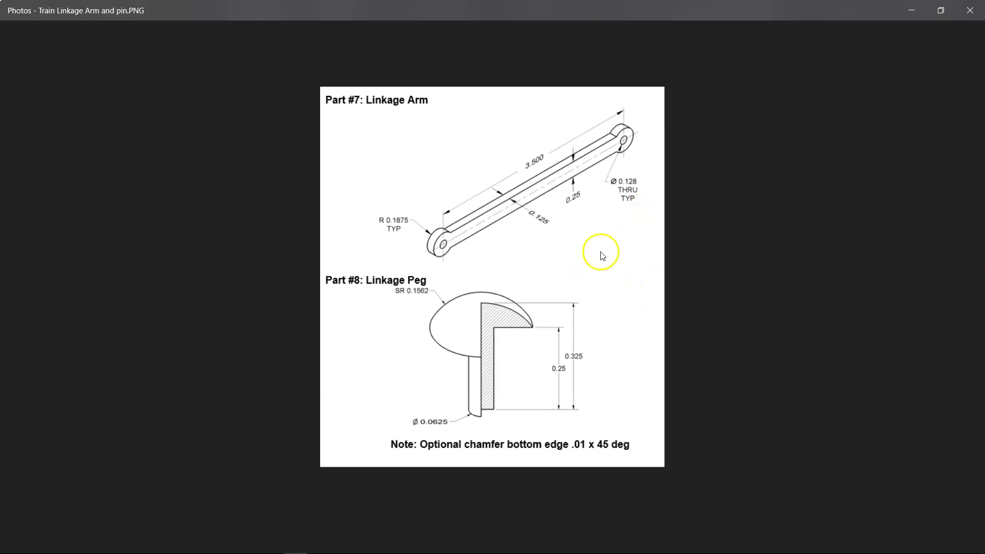
{"action": "left_click", "coordinate": [911, 19]}
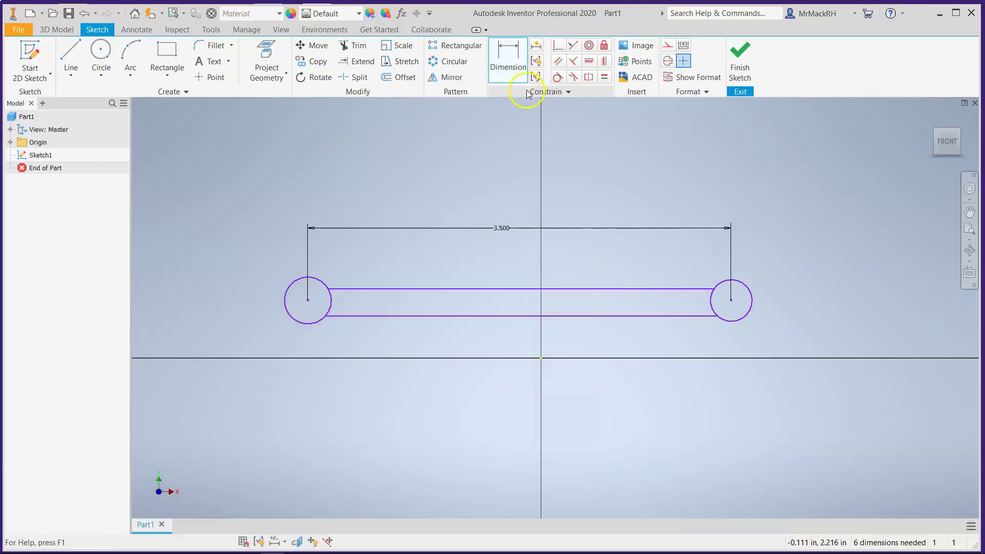
Step: Dimension the slot width between its top and bottom lines to .250 in
{"action": "left_click", "coordinate": [523, 289]}
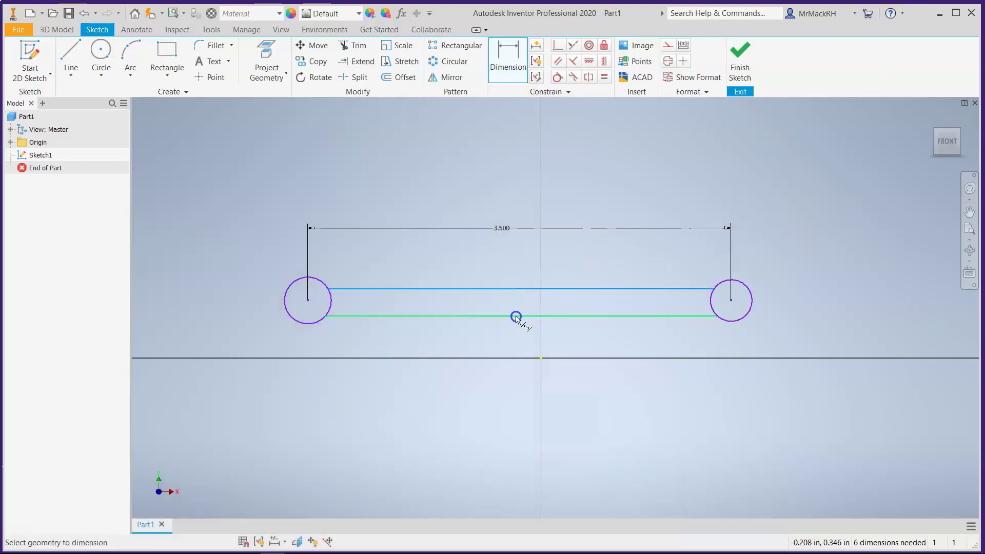
{"action": "left_click", "coordinate": [516, 316]}
{"action": "left_click", "coordinate": [819, 303]}
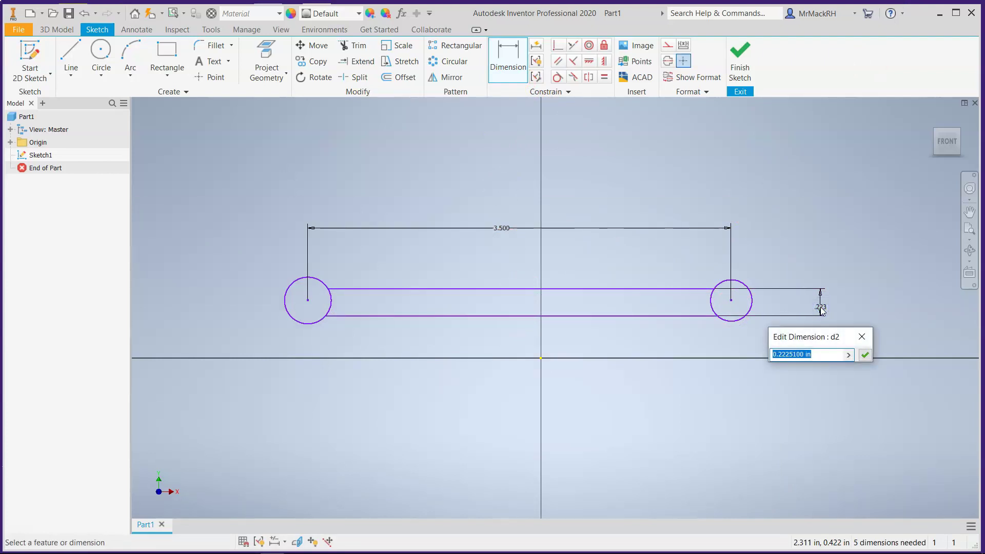
{"action": "type", "text": ".25"}
{"action": "key", "text": "Return"}
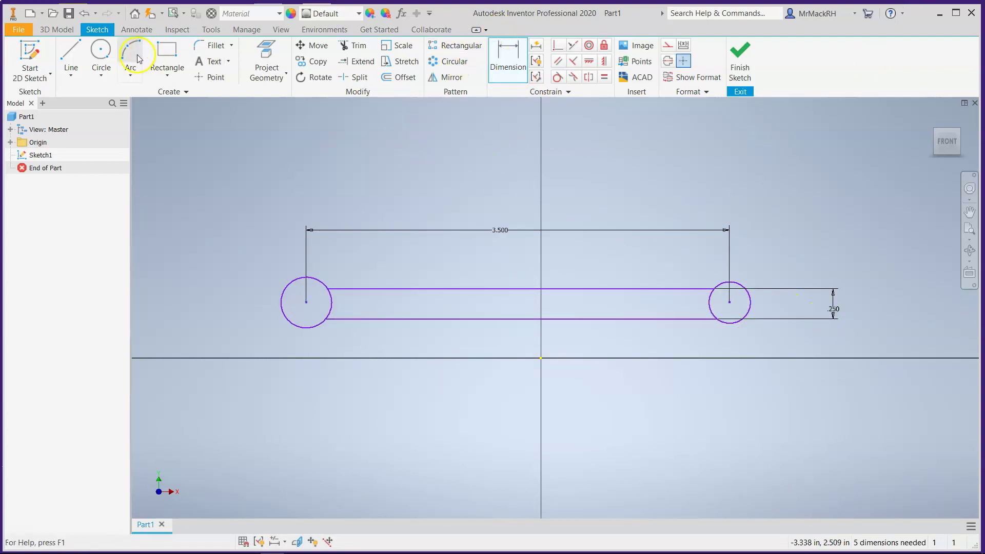
{"action": "left_click", "coordinate": [295, 545]}
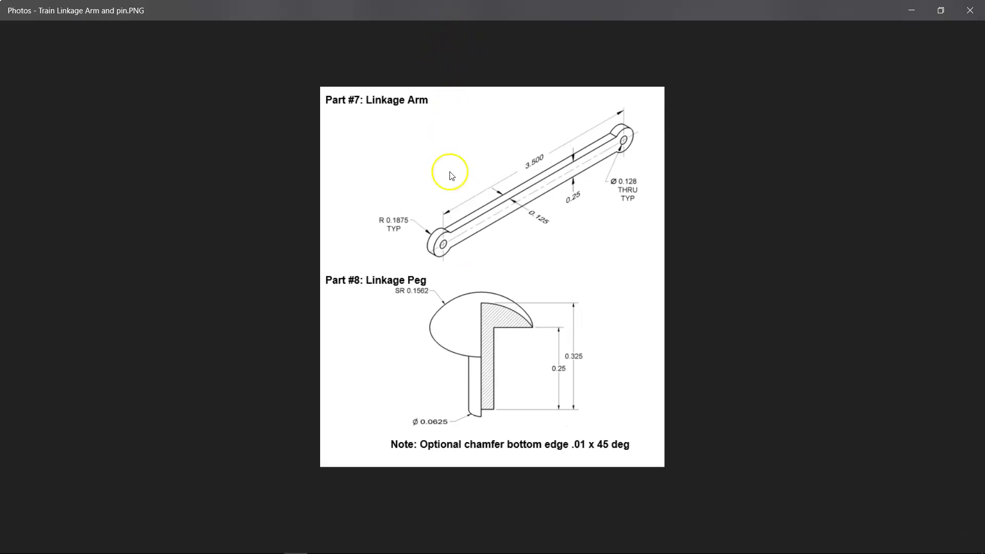
Step: Zoom into the drawing to read the arm's R 0.1875 end details
{"action": "left_click", "coordinate": [449, 36]}
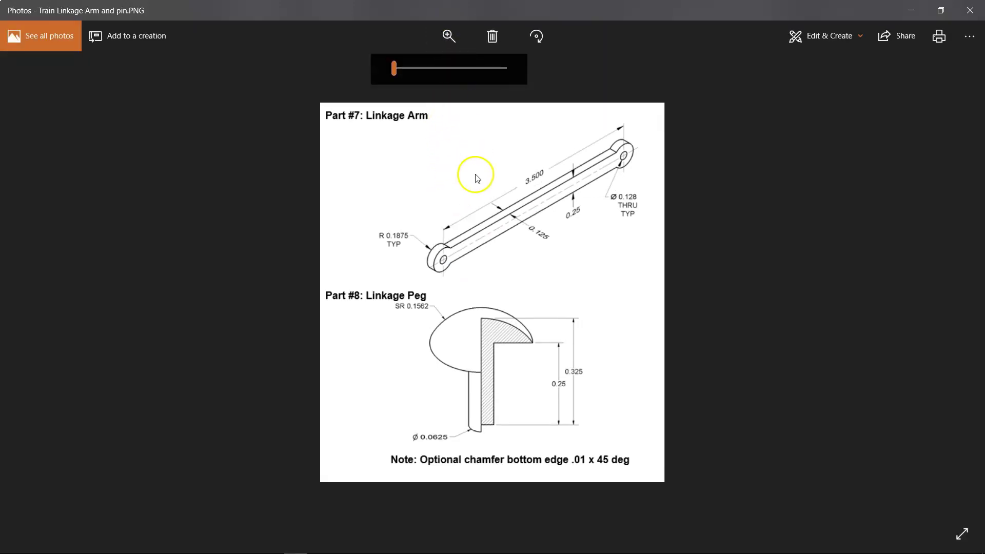
{"action": "left_click", "coordinate": [442, 68]}
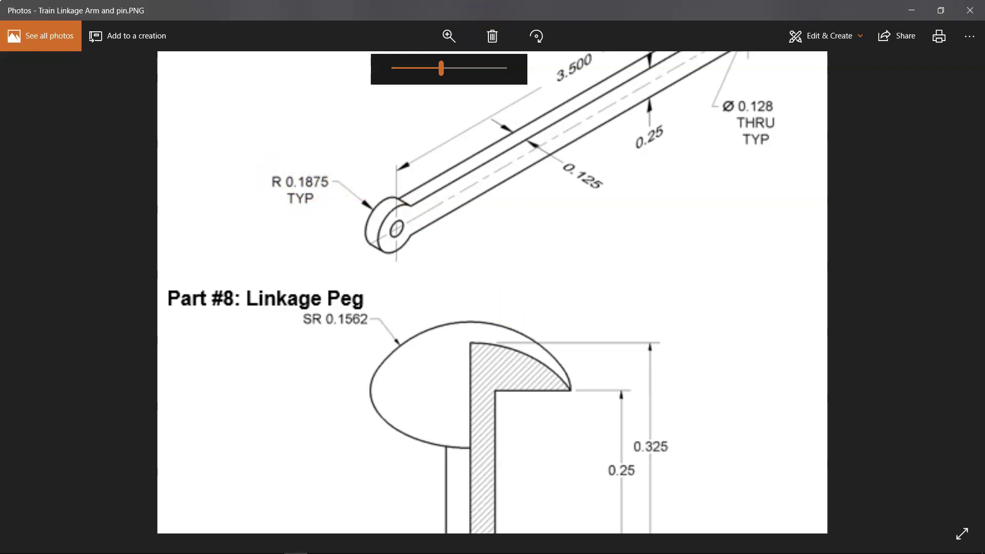
Step: Dimension the left circle's diameter as .1875*2, giving .375 in
{"action": "left_click", "coordinate": [911, 10]}
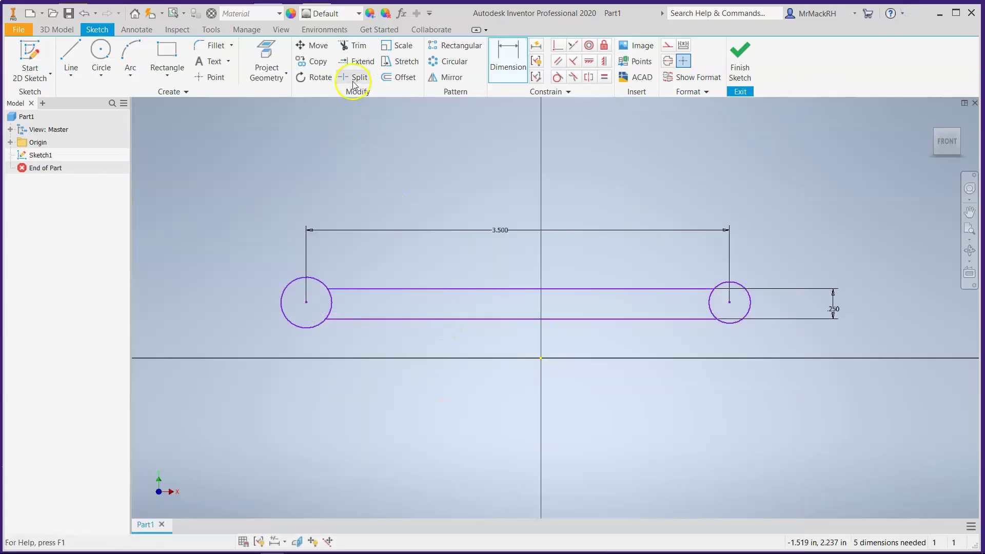
{"action": "left_click", "coordinate": [536, 45]}
{"action": "left_click", "coordinate": [520, 63]}
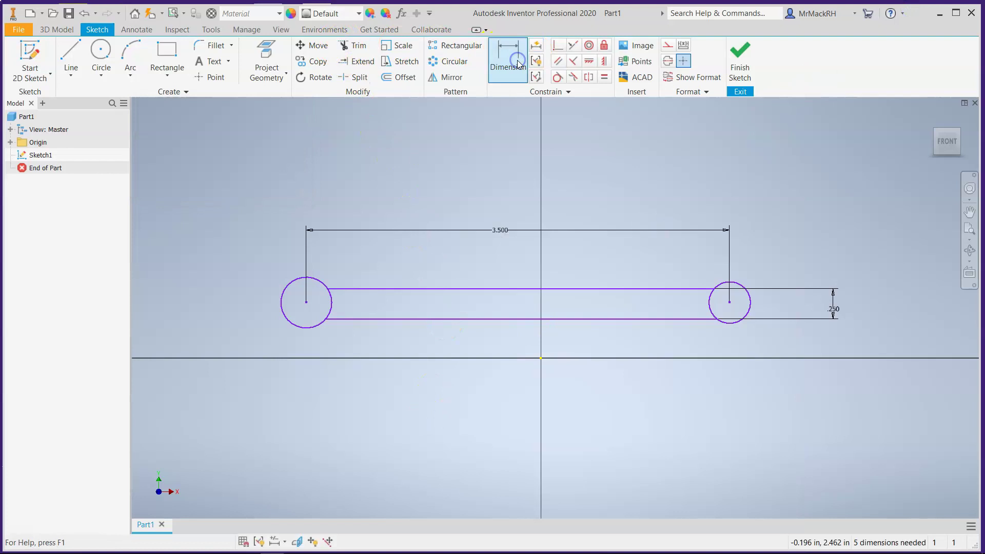
{"action": "left_click", "coordinate": [289, 285]}
{"action": "left_click", "coordinate": [202, 225]}
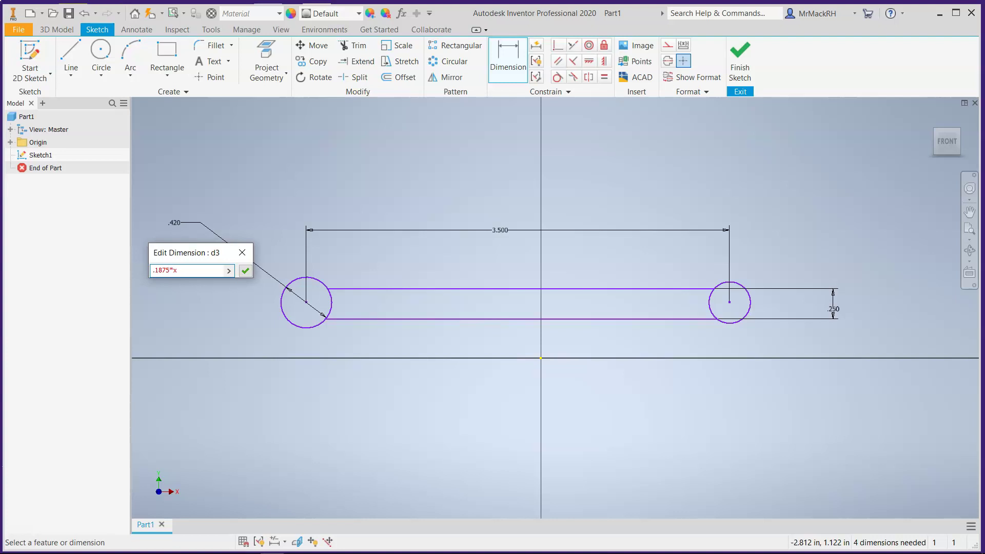
{"action": "left_click", "coordinate": [245, 271]}
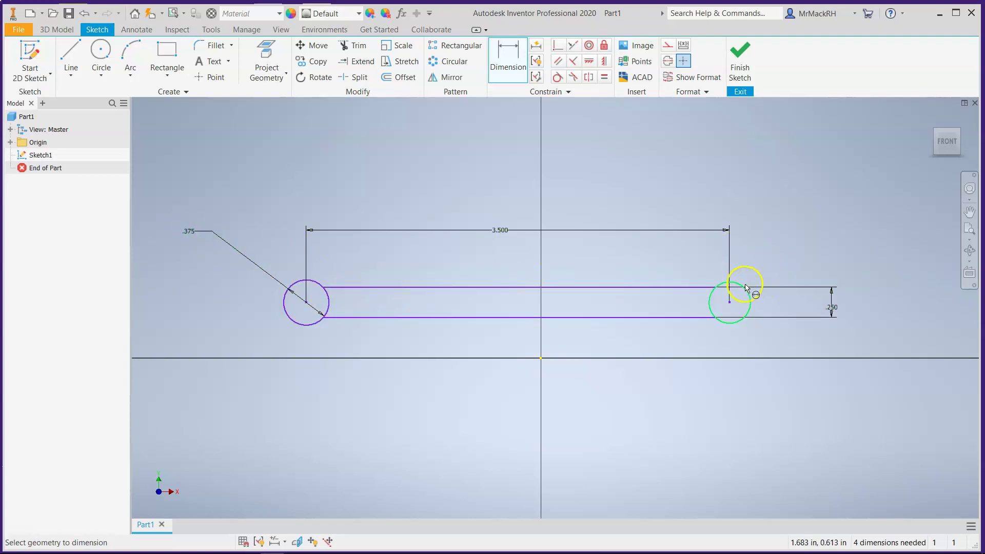
Step: Constrain the right end circle equal to the left .375 in circle
{"action": "left_click", "coordinate": [604, 77]}
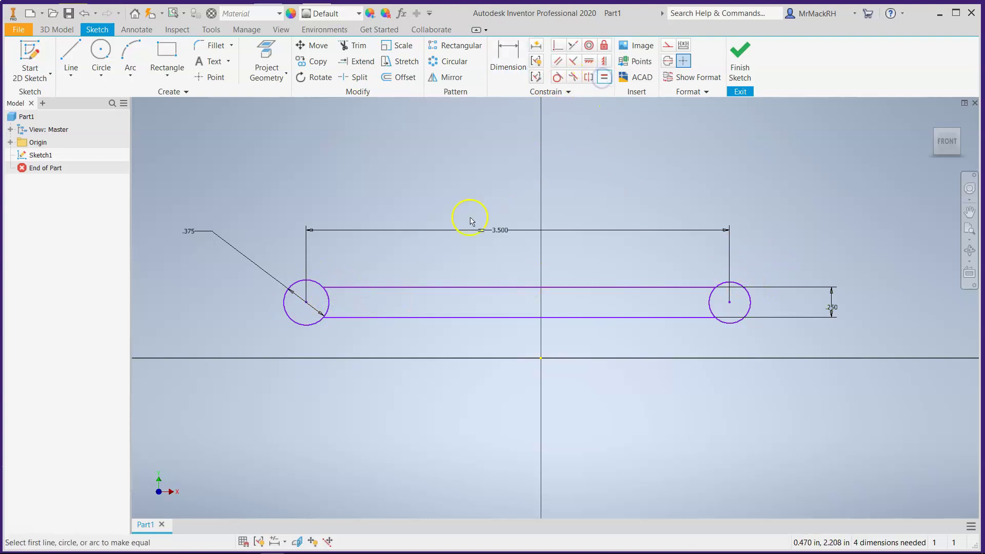
{"action": "left_click", "coordinate": [292, 286]}
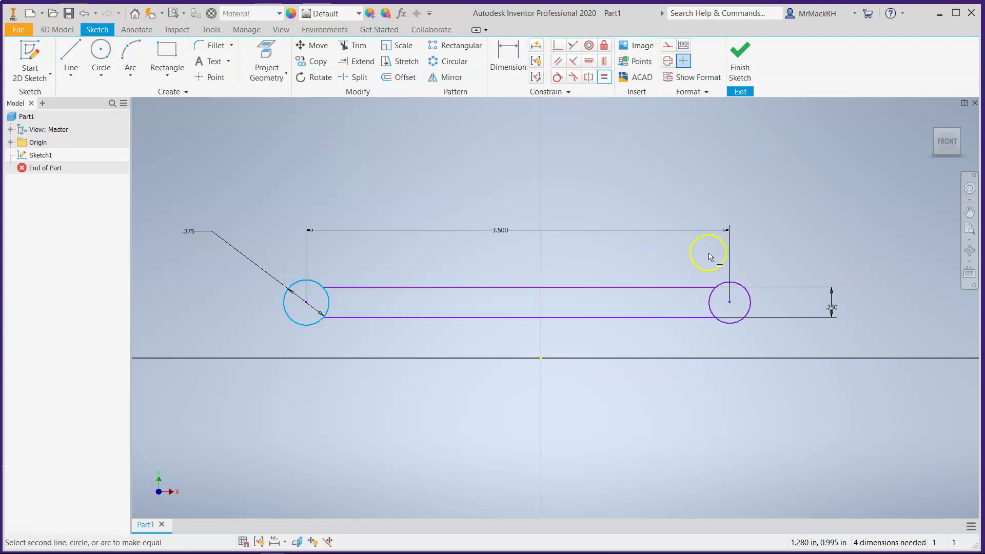
{"action": "left_click", "coordinate": [740, 286]}
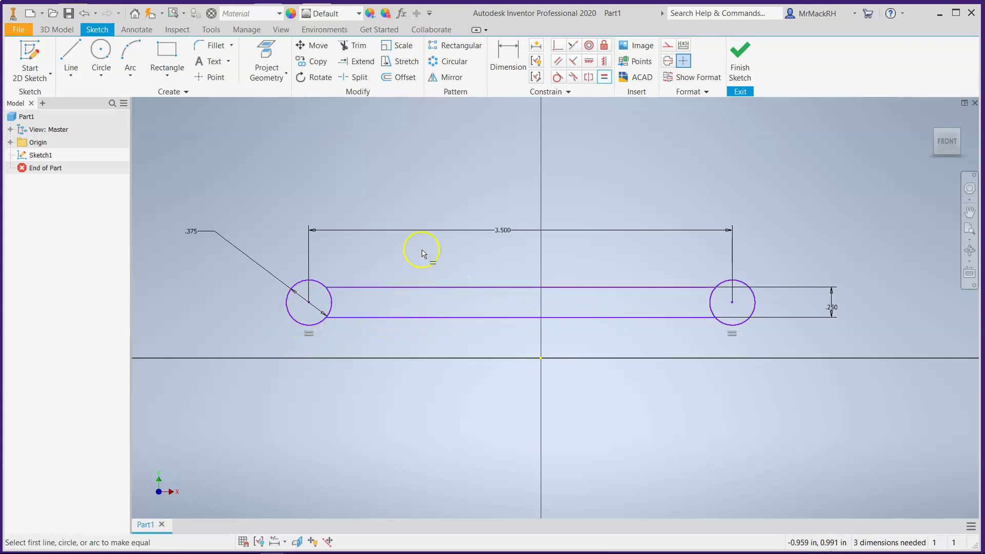
{"action": "left_click", "coordinate": [513, 56]}
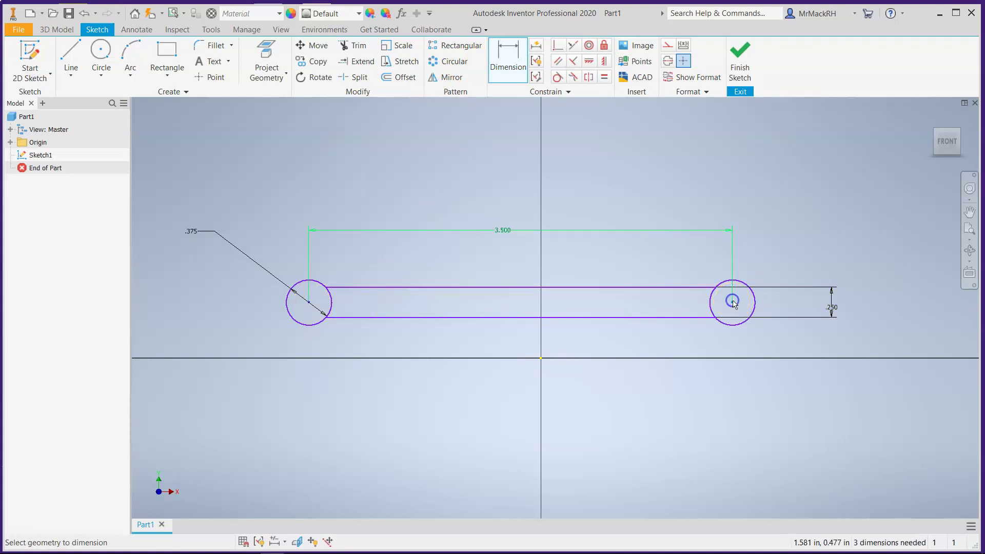
Step: Keep the 3.500 centre distance and dimension the right centre to the top slot line
{"action": "left_click", "coordinate": [732, 304]}
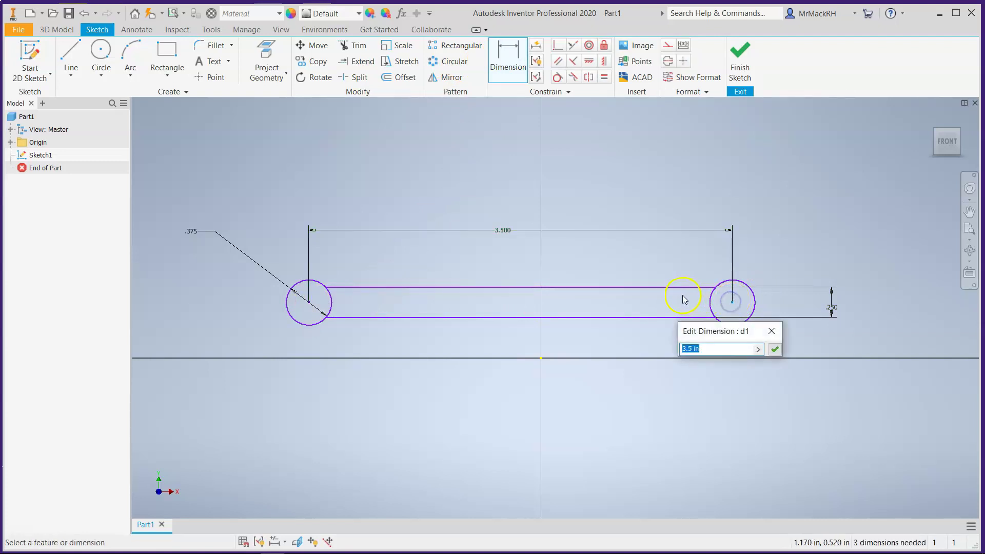
{"action": "key", "text": "Return"}
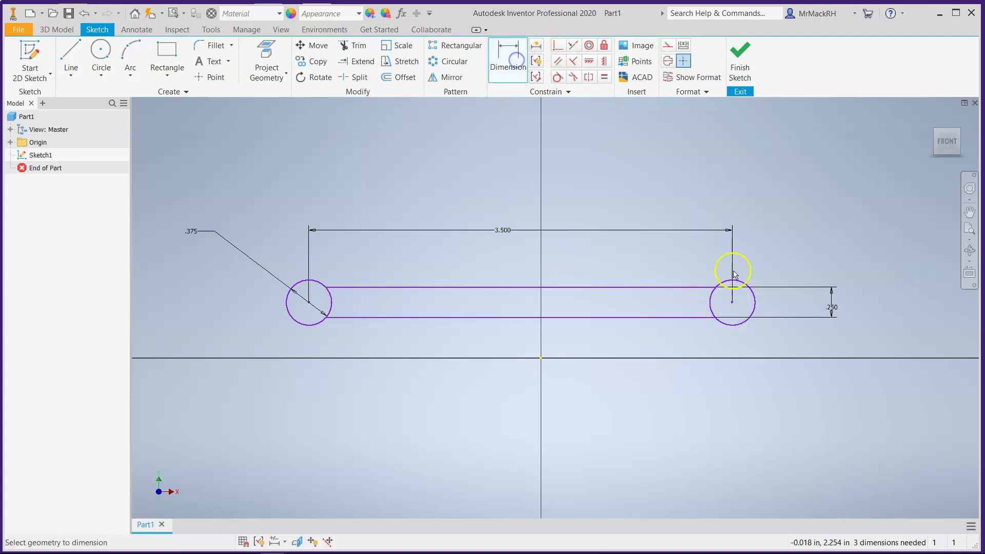
{"action": "left_click", "coordinate": [732, 304]}
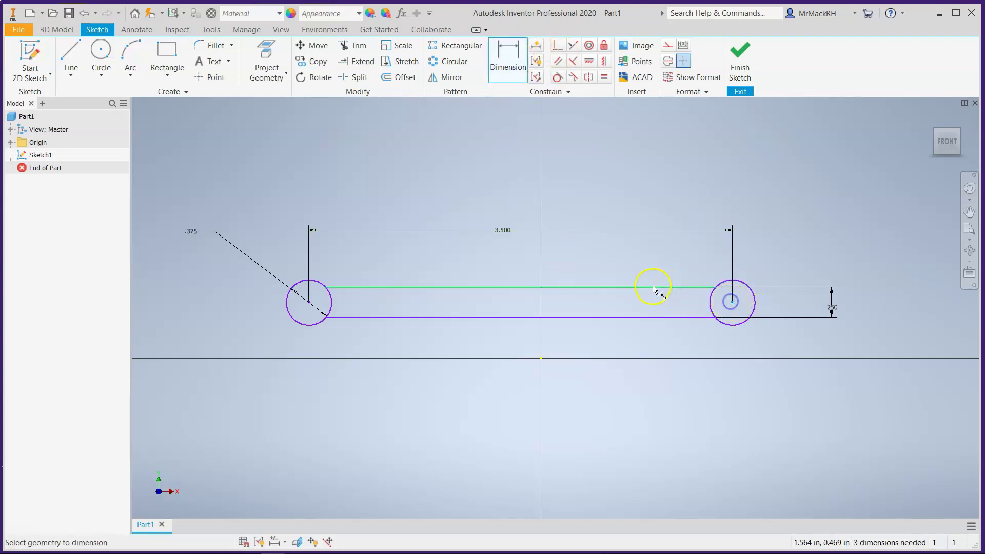
{"action": "left_click", "coordinate": [651, 287]}
{"action": "left_click", "coordinate": [618, 271]}
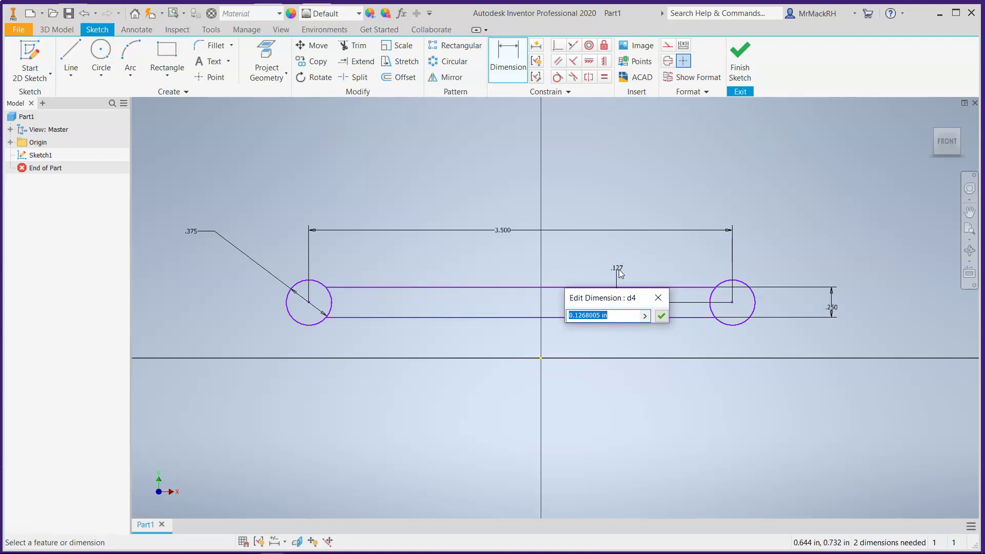
Step: Set the top-line offset to .125 and begin a right-centre-to-bottom-line dimension
{"action": "left_click", "coordinate": [567, 306]}
{"action": "type", "text": ".125"}
{"action": "key", "text": "Return"}
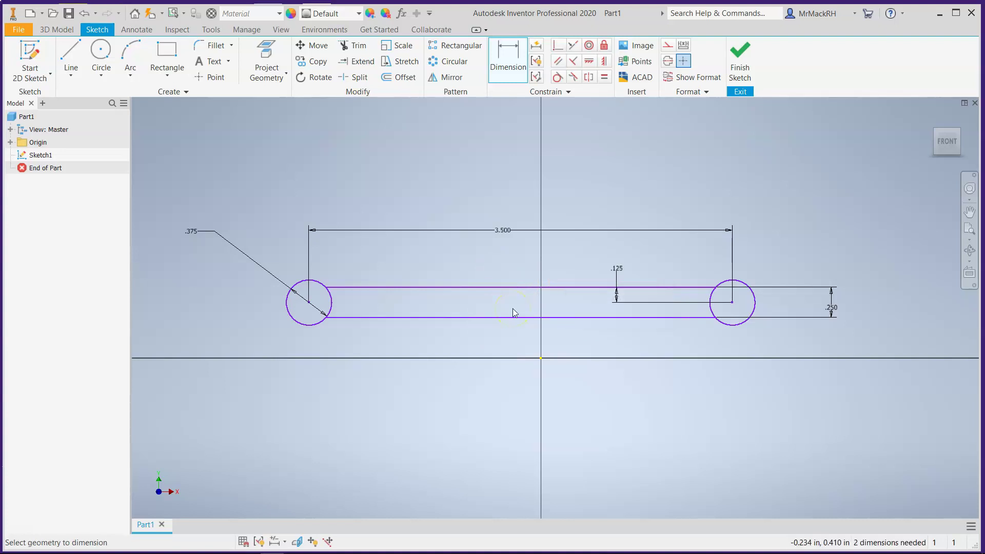
{"action": "left_click", "coordinate": [733, 305]}
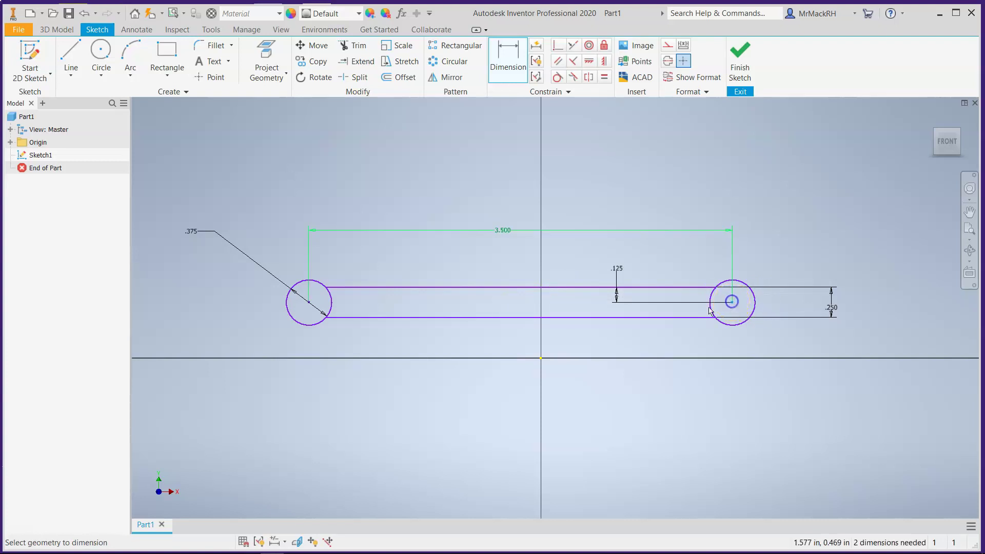
{"action": "left_click", "coordinate": [567, 319]}
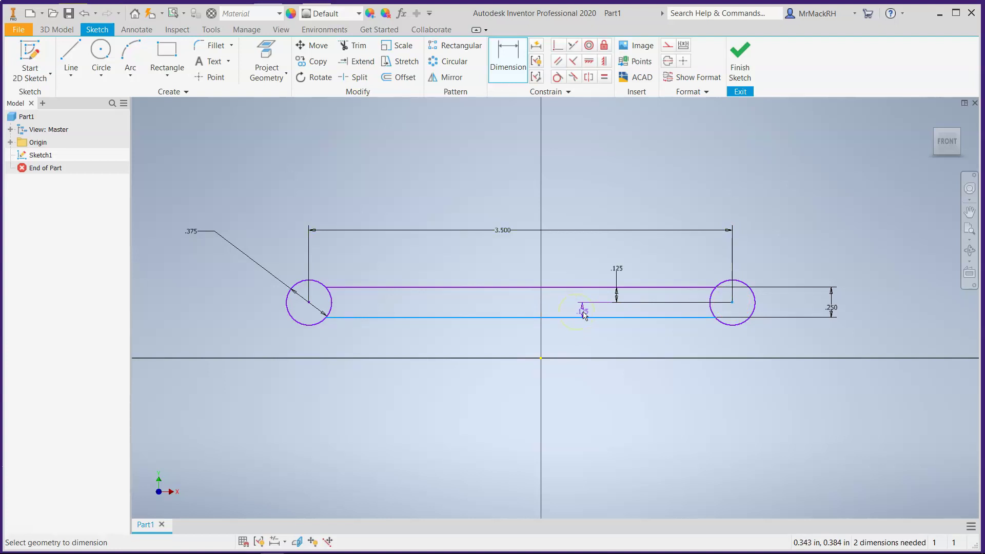
Step: Cancel the over-constraining bottom-line offset dimension, leaving 2 dimensions needed
{"action": "left_click", "coordinate": [583, 315]}
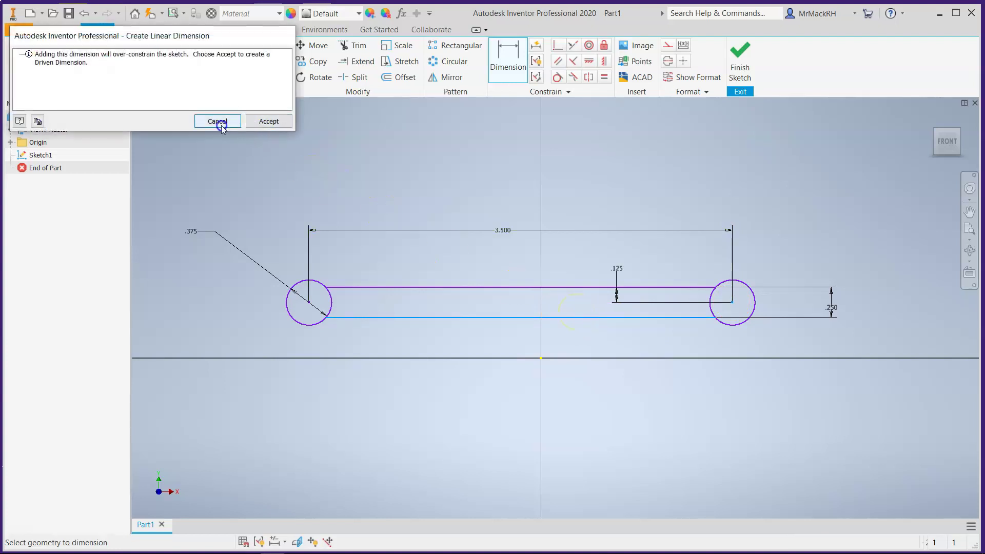
{"action": "left_click", "coordinate": [218, 122]}
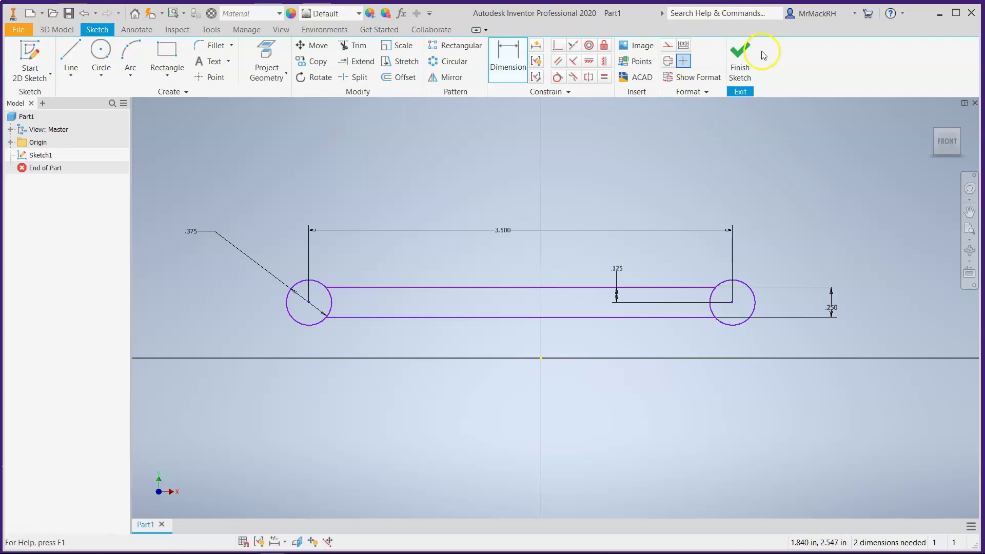
Step: Finish Sketch1 so the slot sketch appears in the 3D view
{"action": "left_click", "coordinate": [739, 65]}
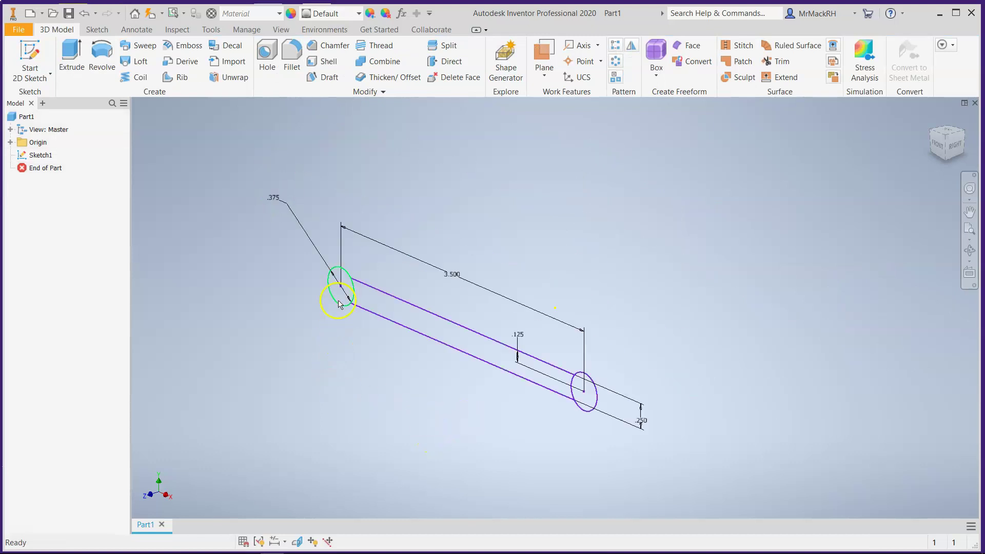
{"action": "mouse_move", "coordinate": [335, 552]}
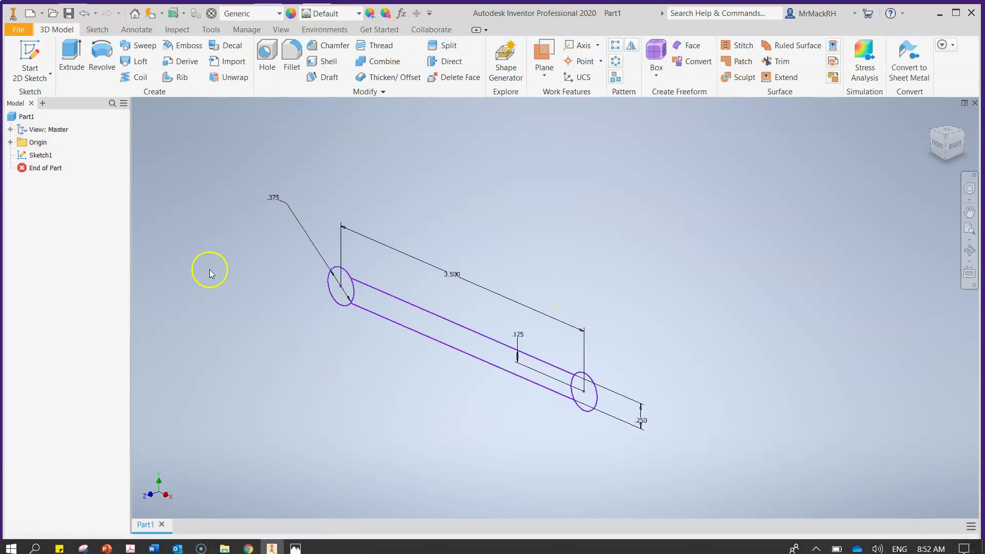
Step: Reopen Sketch1 for editing from the model tree
{"action": "left_click", "coordinate": [23, 156]}
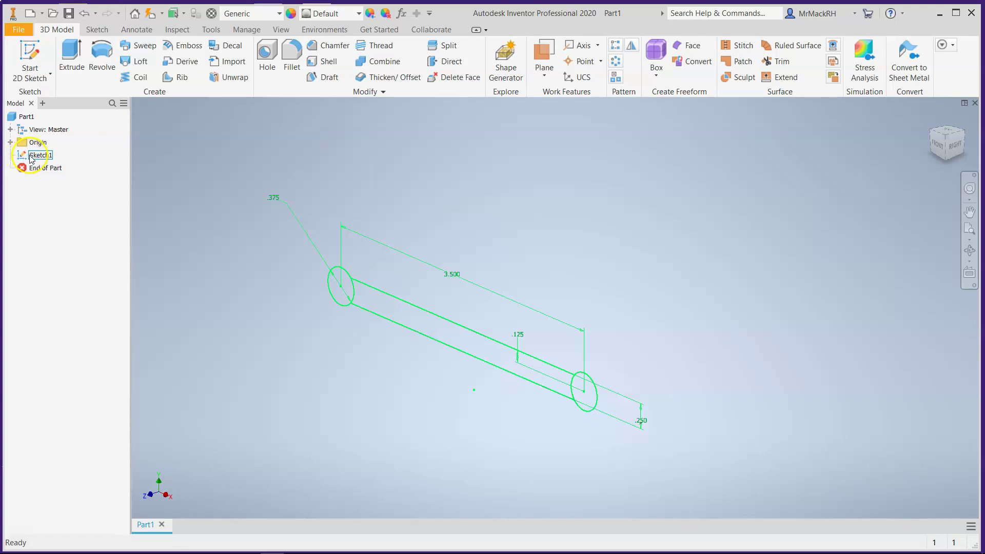
{"action": "left_click", "coordinate": [232, 328]}
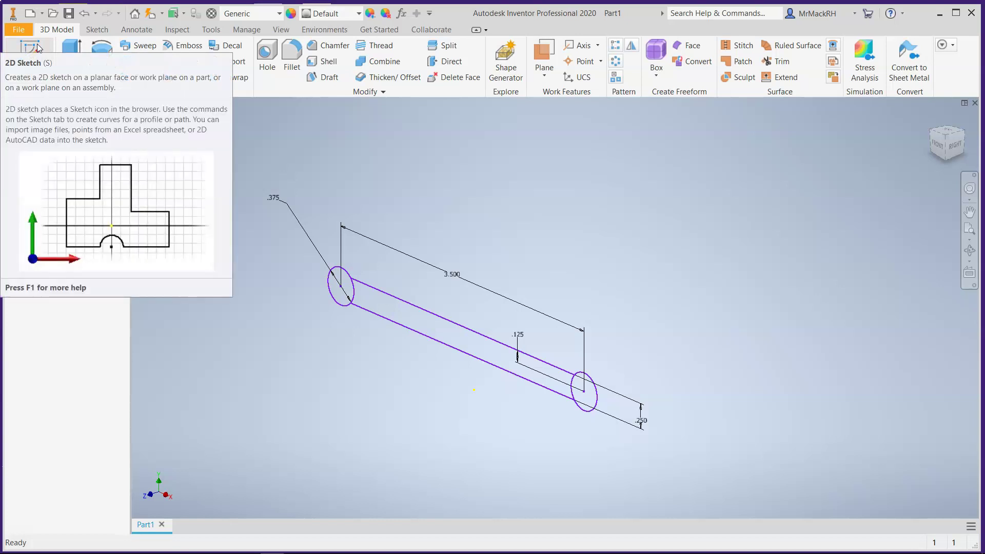
{"action": "left_click", "coordinate": [184, 364]}
{"action": "left_click", "coordinate": [37, 155]}
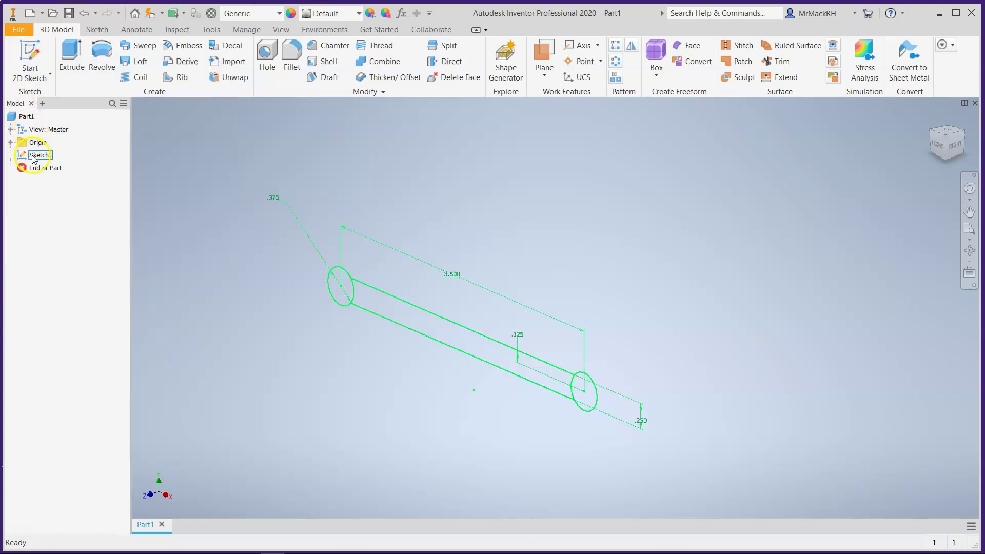
{"action": "double_click", "coordinate": [33, 156]}
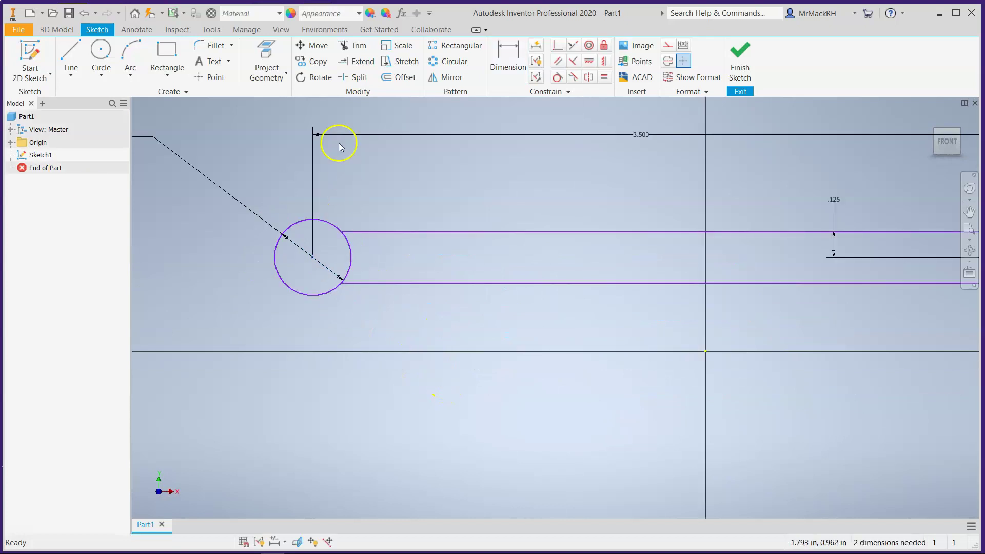
Step: Trim both end circles' inner arcs inside the slot and finish the sketch
{"action": "left_click", "coordinate": [352, 46]}
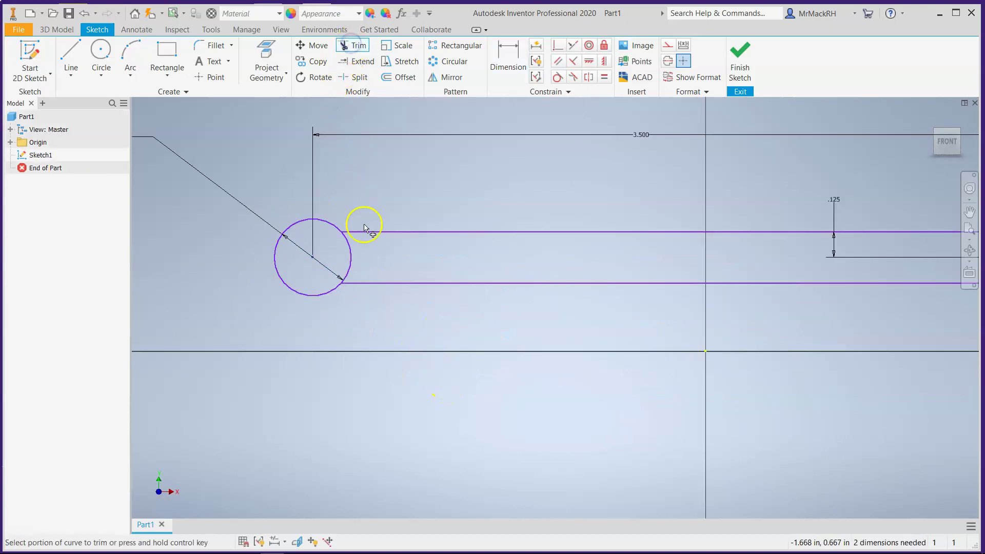
{"action": "left_click", "coordinate": [352, 260]}
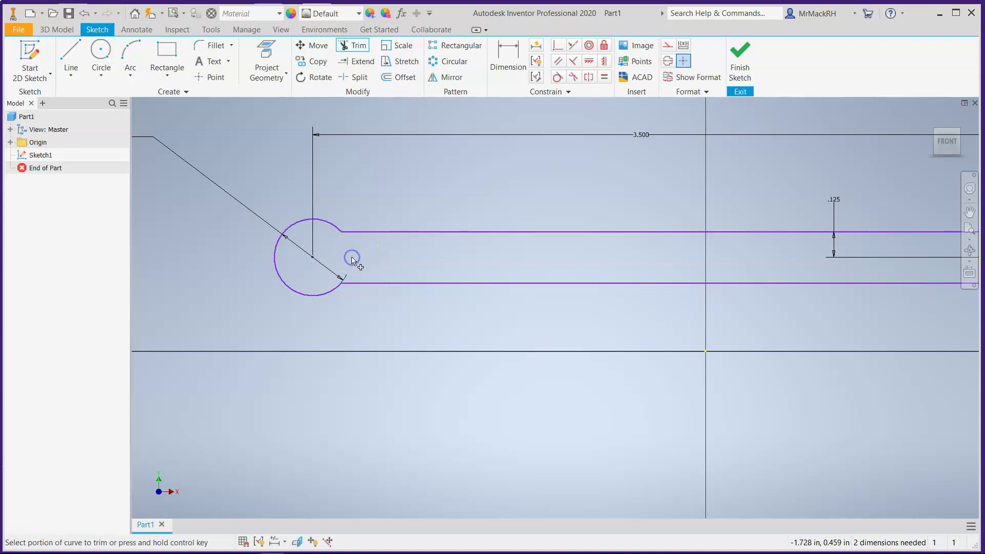
{"action": "scroll", "coordinate": [361, 298], "scroll_direction": "down", "scroll_amount": 3}
{"action": "scroll", "coordinate": [805, 279], "scroll_direction": "up", "scroll_amount": 3}
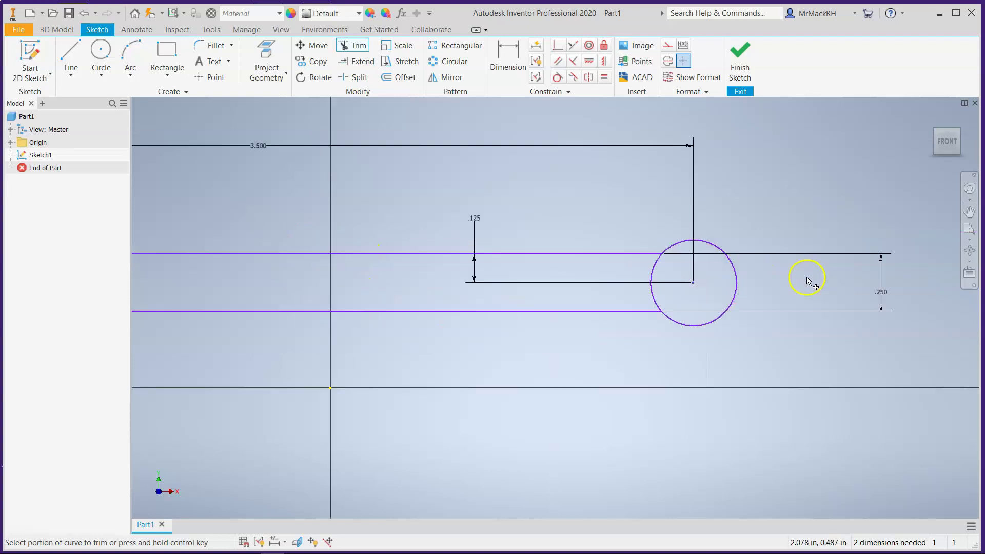
{"action": "left_click", "coordinate": [649, 294]}
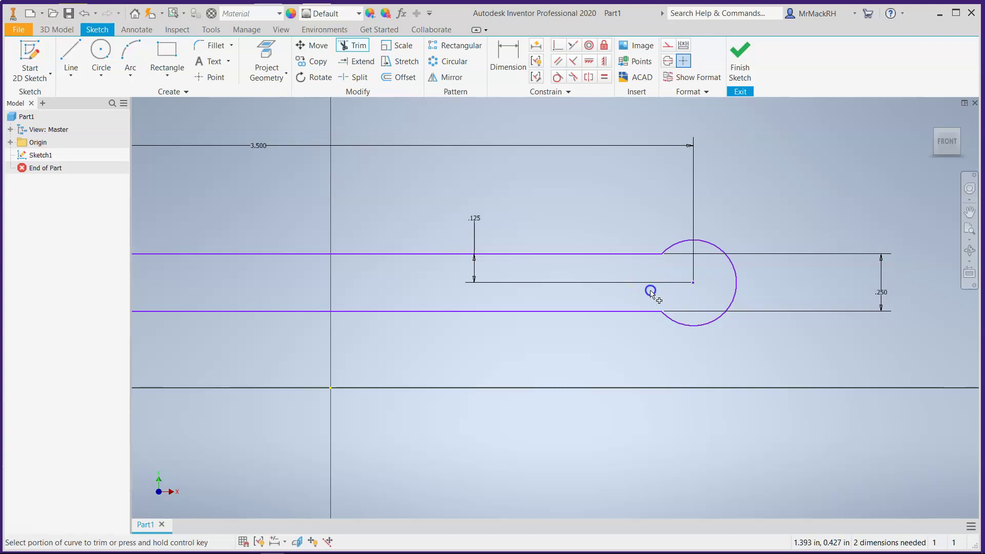
{"action": "scroll", "coordinate": [501, 343], "scroll_direction": "down", "scroll_amount": 3}
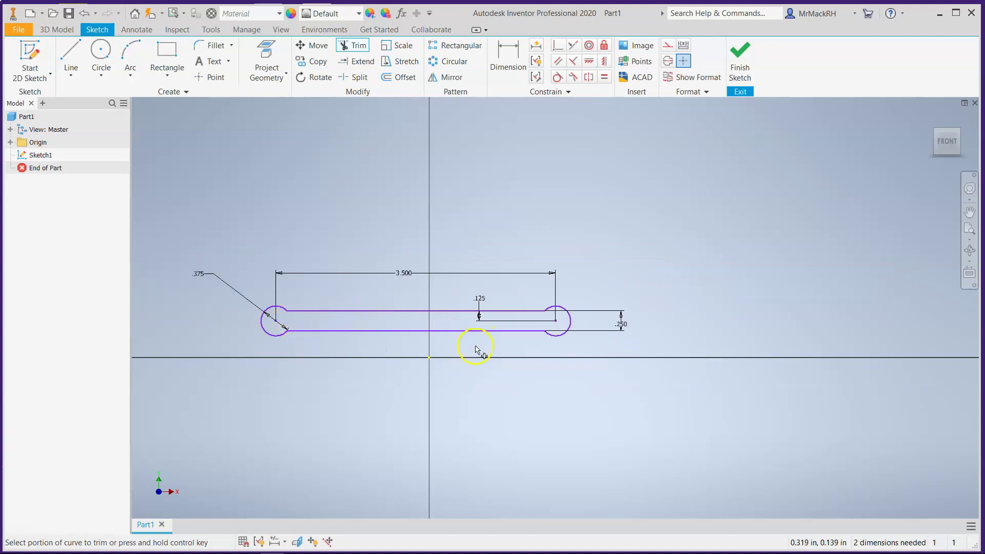
{"action": "left_click", "coordinate": [739, 56]}
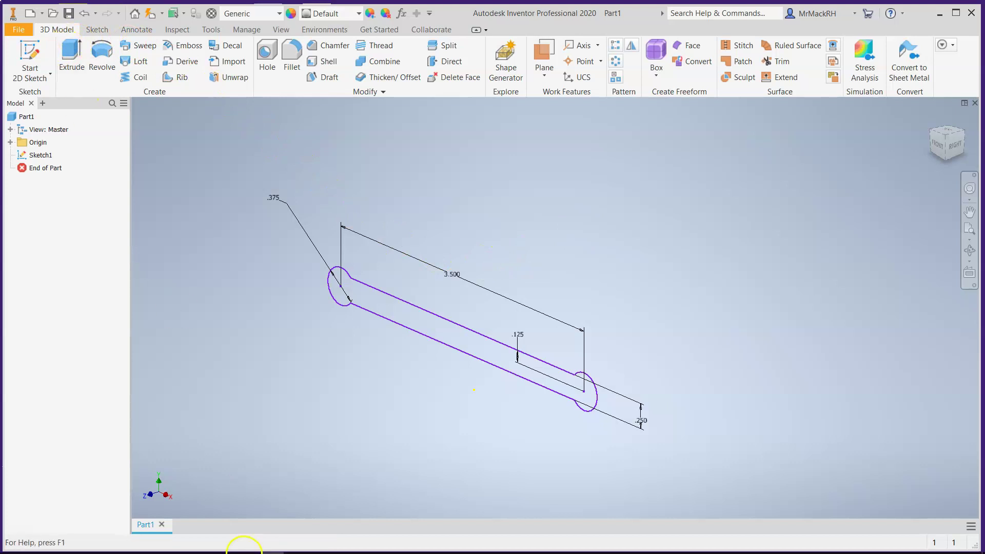
Step: Check the reference drawing, then extrude the arm profile .125 in as Extrusion1
{"action": "left_click", "coordinate": [296, 544]}
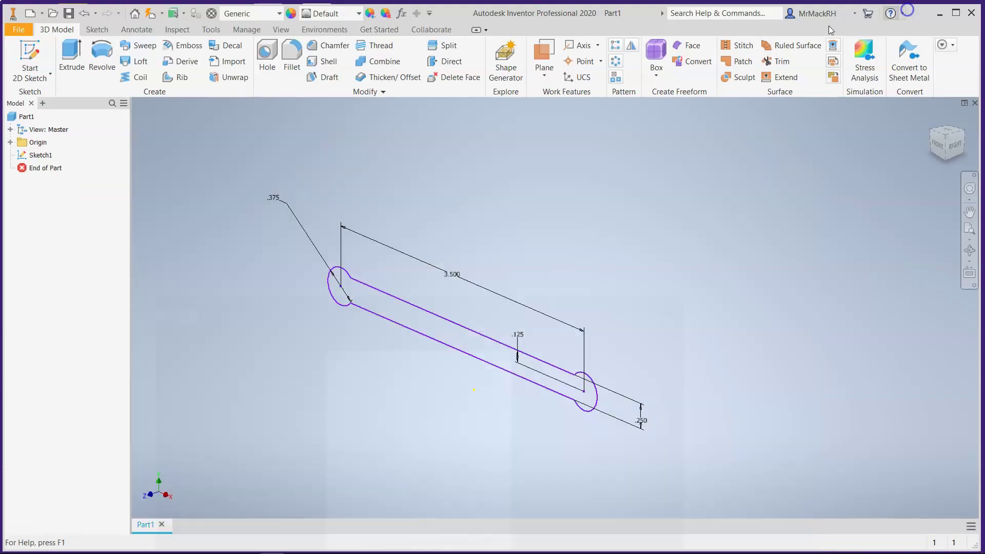
{"action": "left_click", "coordinate": [78, 76]}
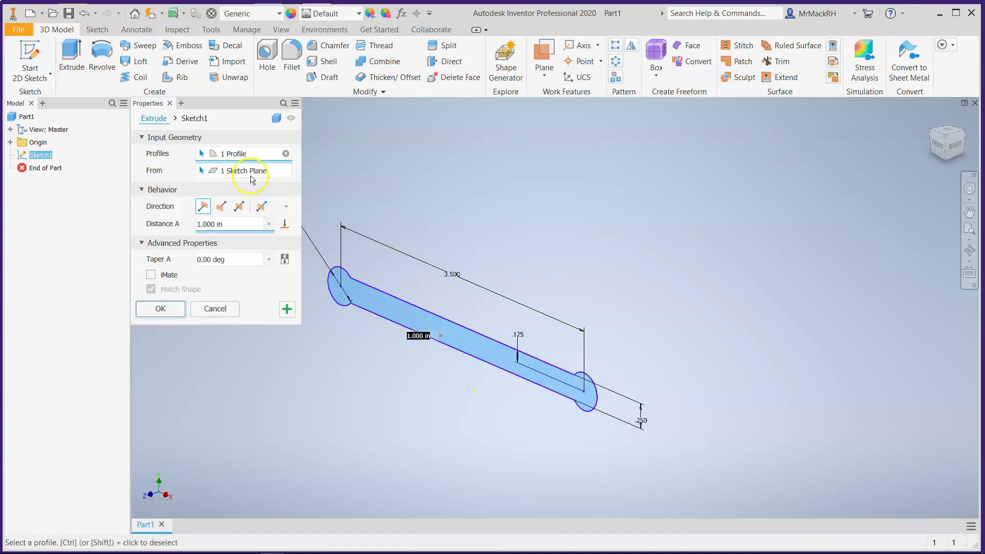
{"action": "left_click", "coordinate": [232, 225]}
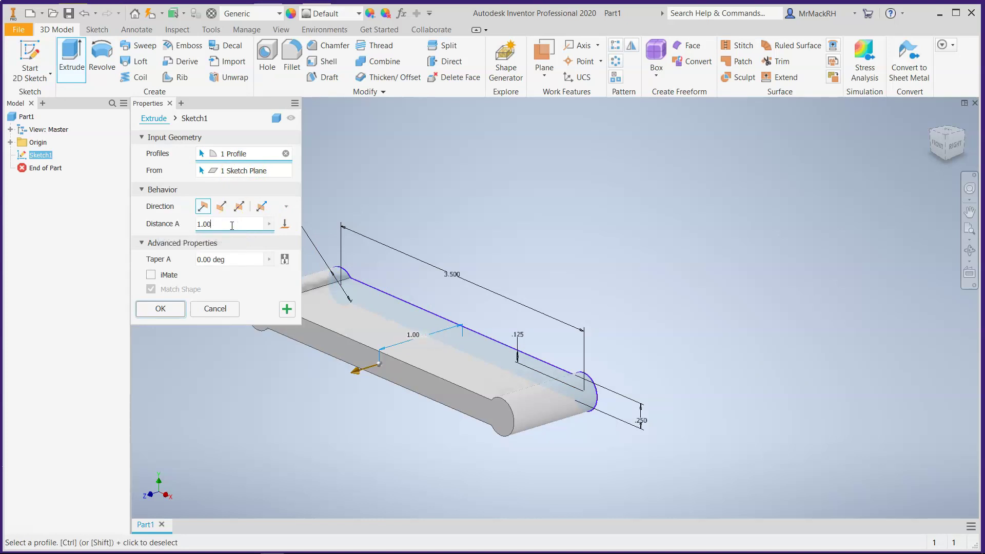
{"action": "key", "text": "BackSpace"}
{"action": "type", "text": "."}
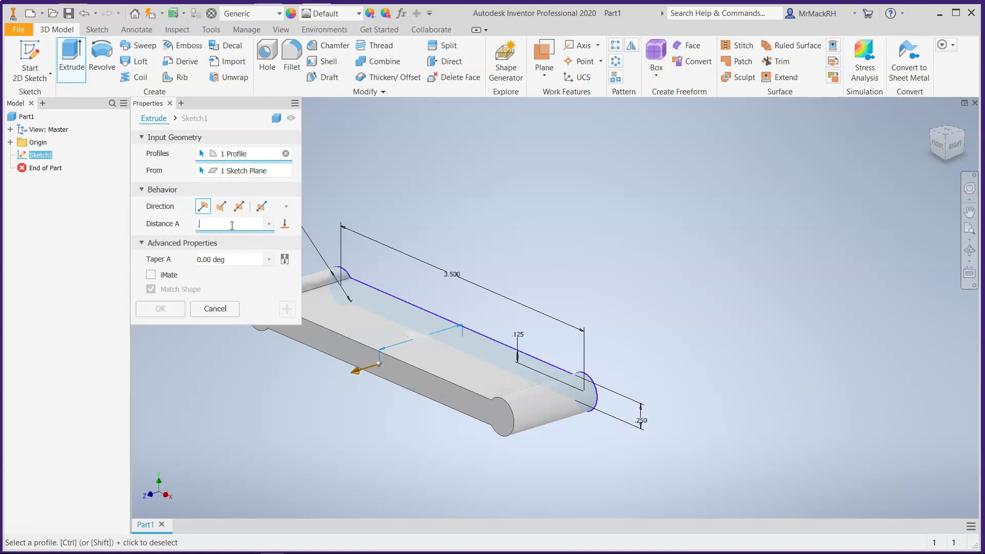
{"action": "type", "text": "125"}
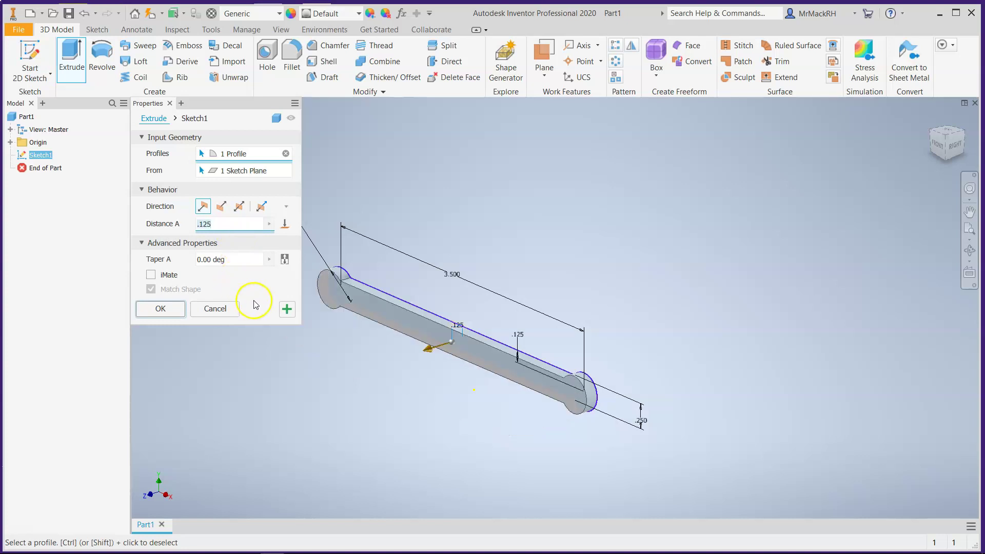
{"action": "left_click", "coordinate": [165, 316]}
{"action": "left_click", "coordinate": [295, 544]}
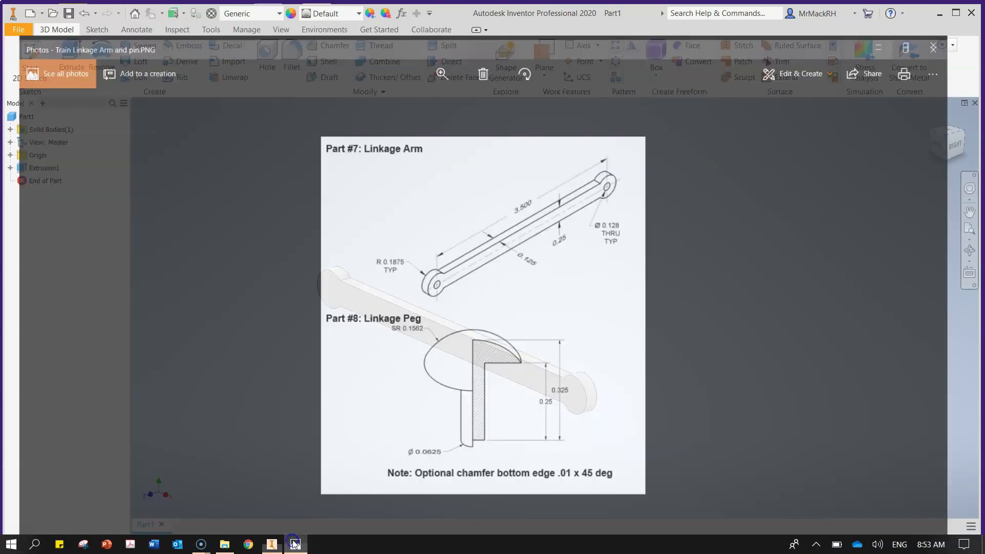
{"action": "scroll", "coordinate": [444, 275], "scroll_direction": "down", "scroll_amount": 1}
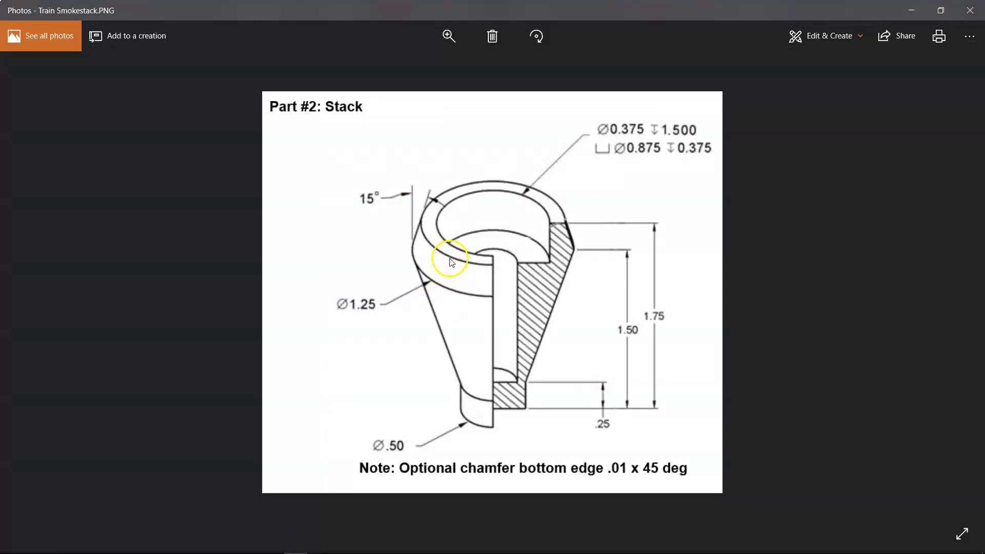
{"action": "scroll", "coordinate": [451, 252], "scroll_direction": "up", "scroll_amount": 1}
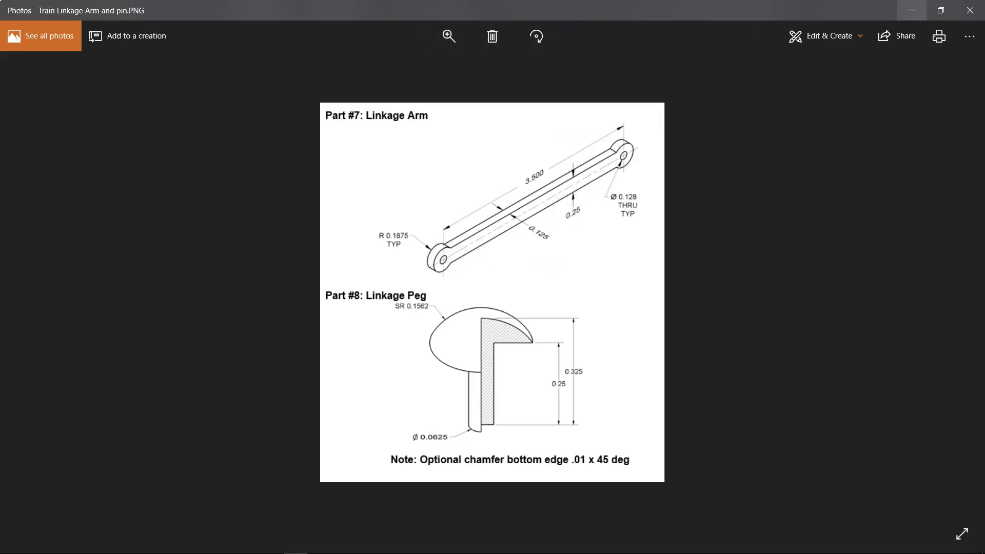
{"action": "left_click", "coordinate": [911, 10]}
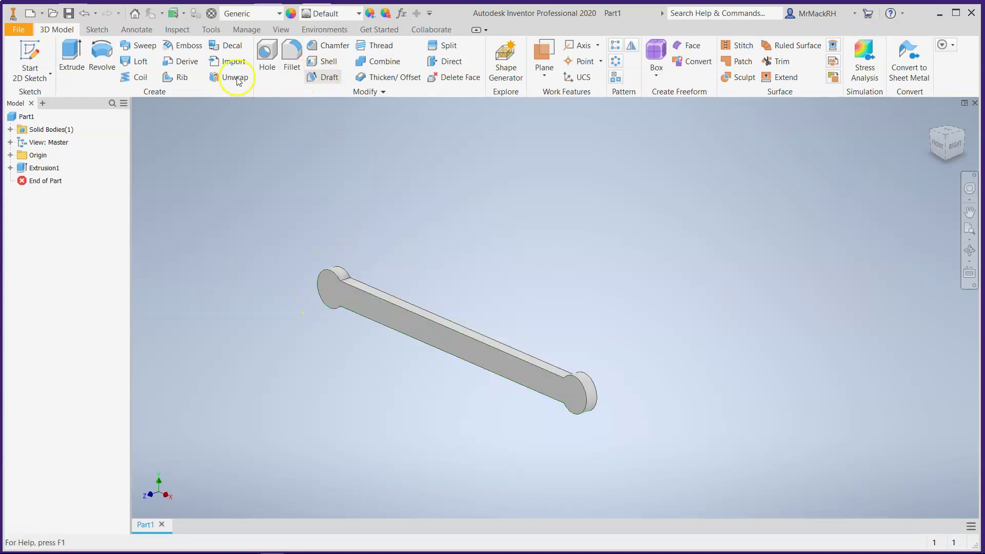
Step: Start a new sketch on the arm's top face
{"action": "left_click", "coordinate": [397, 315]}
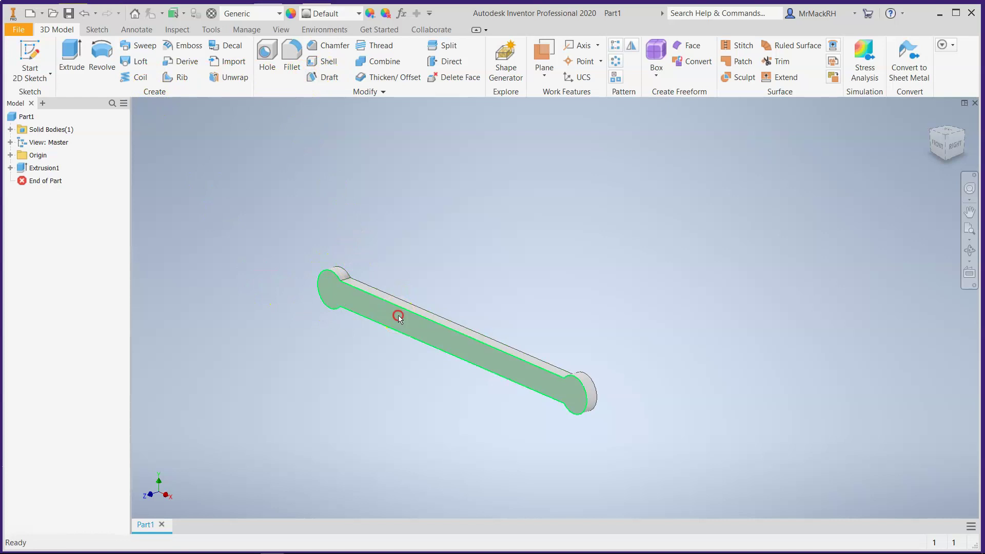
{"action": "right_click_drag", "start_coordinate": [387, 316], "coordinate": [414, 356]}
{"action": "left_click", "coordinate": [412, 350]}
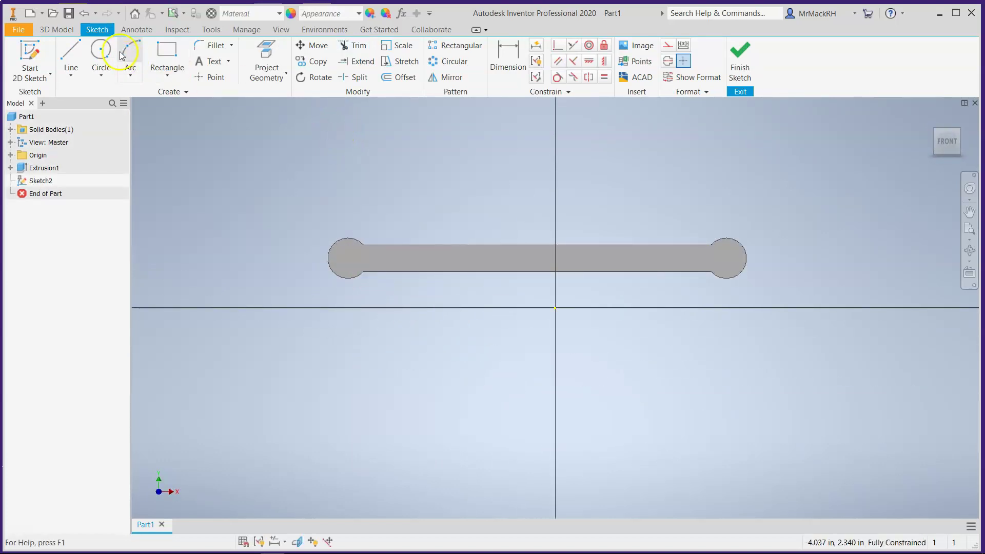
Step: Project both rounded end arcs into Sketch2 and finish it
{"action": "left_click", "coordinate": [267, 50]}
{"action": "left_click", "coordinate": [334, 243]}
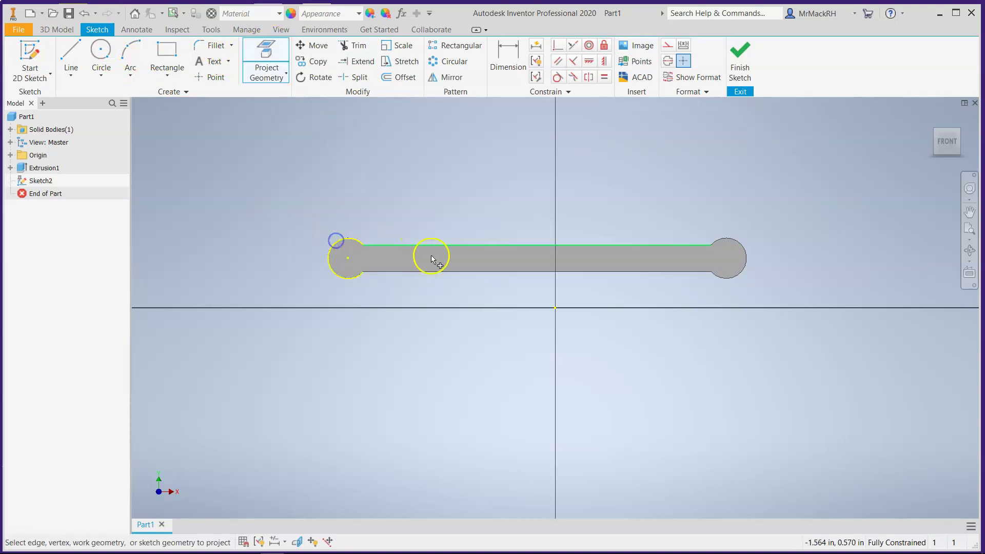
{"action": "left_click", "coordinate": [730, 244]}
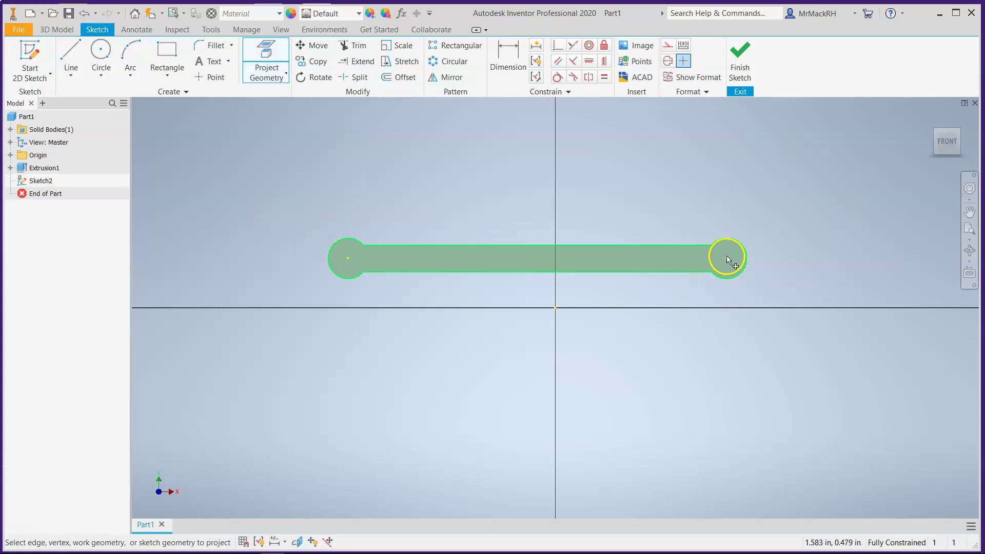
{"action": "left_click", "coordinate": [740, 72]}
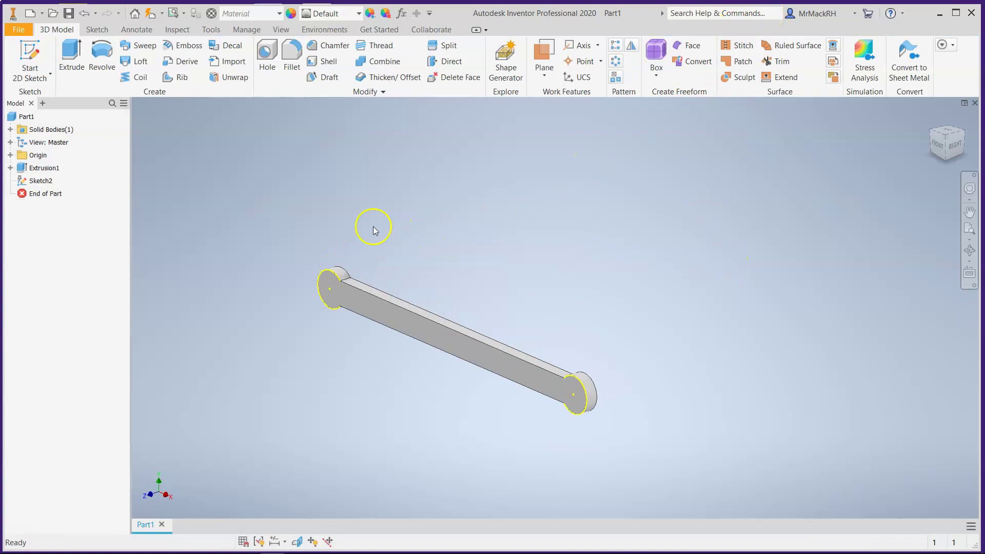
Step: Start a hole at both end-arc centres, clear its diameter, and view the reference drawing
{"action": "left_click", "coordinate": [264, 77]}
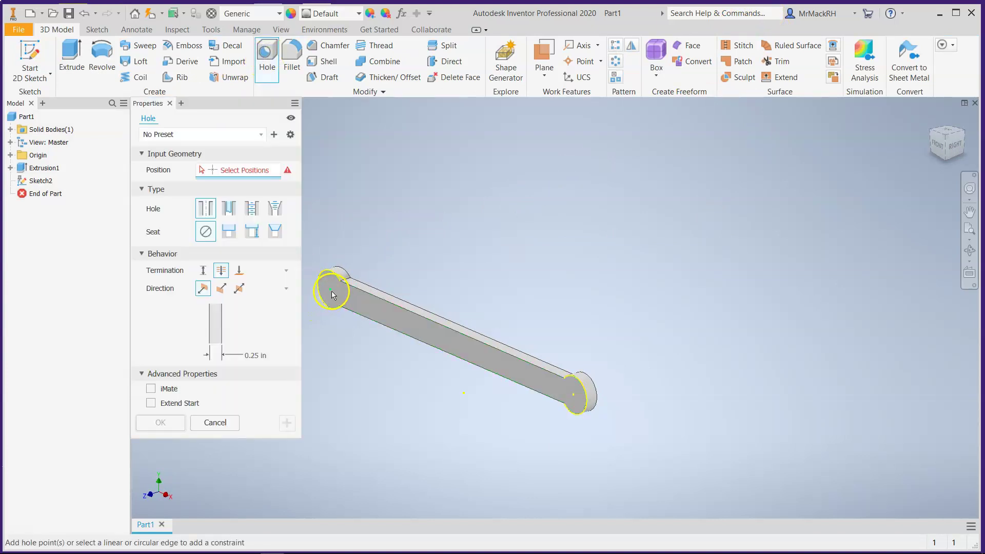
{"action": "left_click", "coordinate": [330, 291]}
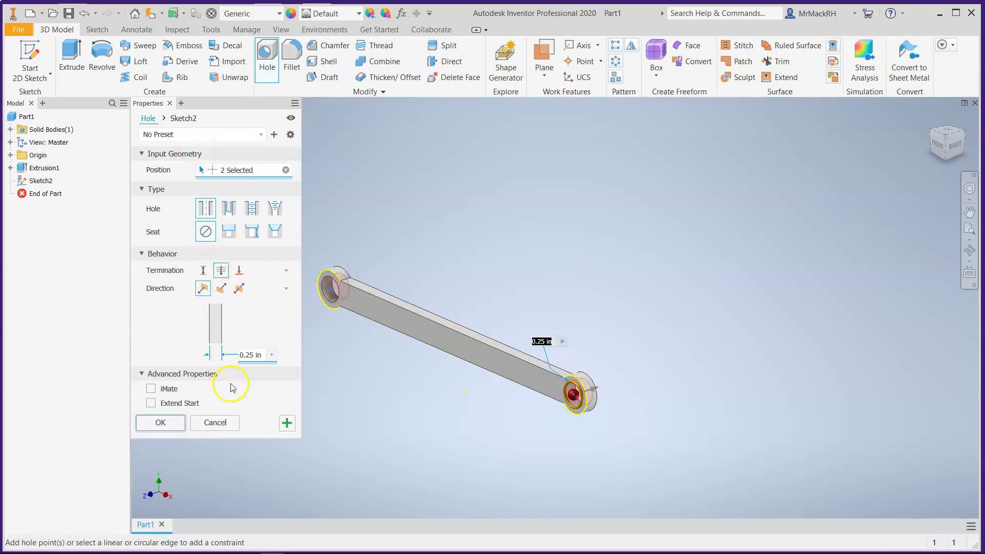
{"action": "left_click", "coordinate": [259, 354]}
{"action": "key", "text": "BackSpace"}
{"action": "key", "text": "BackSpace"}
{"action": "key", "text": "BackSpace"}
{"action": "key", "text": "BackSpace"}
{"action": "key", "text": "BackSpace"}
{"action": "key", "text": "BackSpace"}
{"action": "key", "text": "BackSpace"}
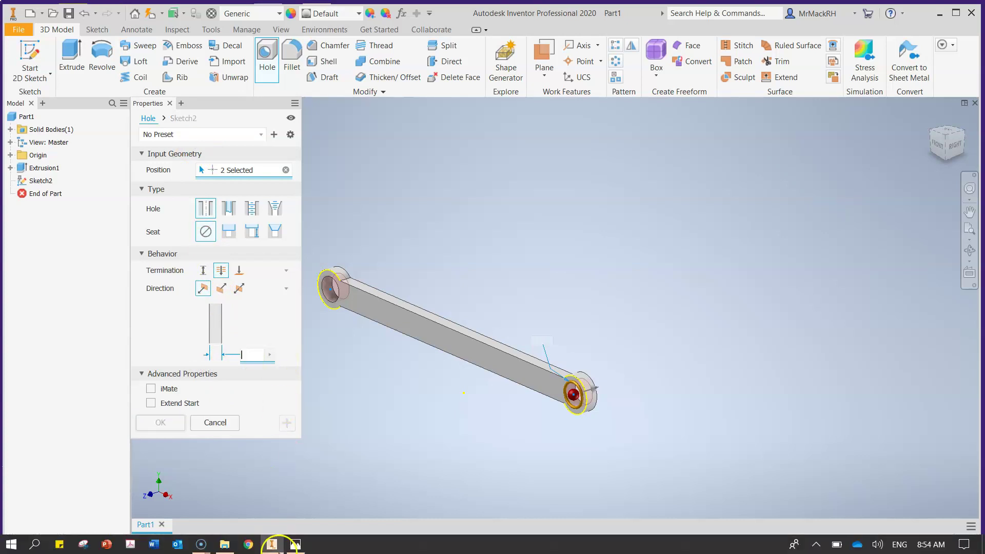
{"action": "left_click", "coordinate": [295, 543]}
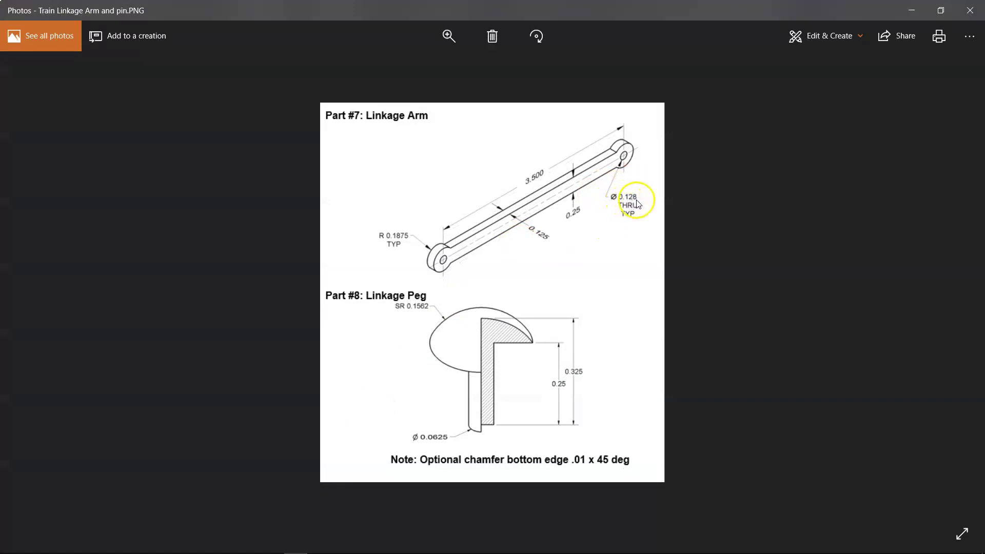
Step: Read the Ø0.128 THRU TYP callout, then return to Inventor's hole setup
{"action": "mouse_move", "coordinate": [341, 548]}
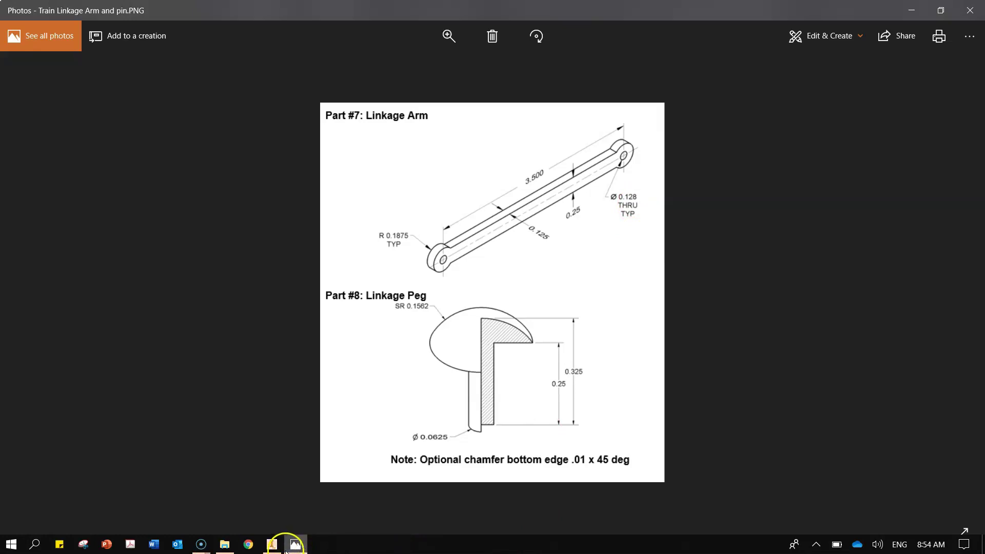
{"action": "left_click", "coordinate": [272, 545]}
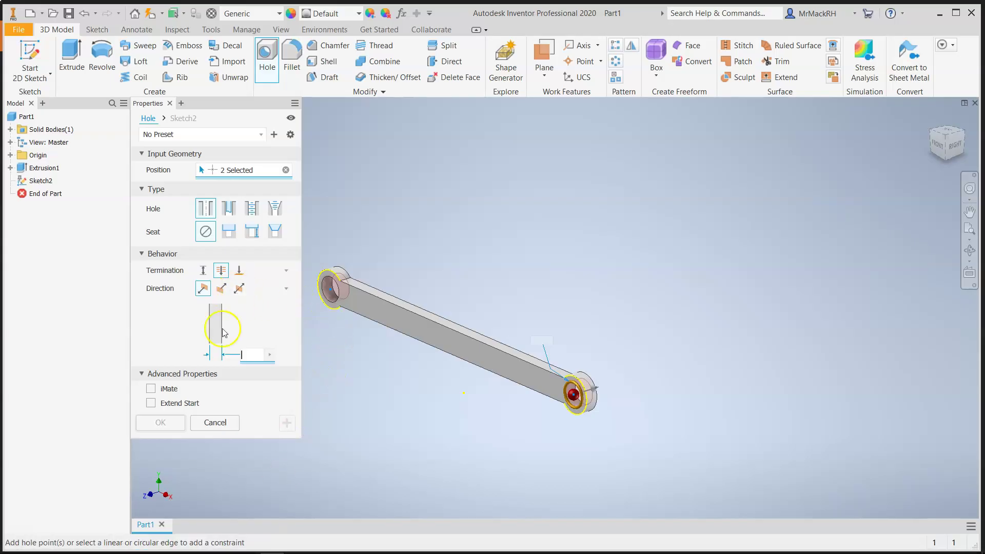
Step: Cut .128 in through holes at both arm ends and view the arm from the front
{"action": "type", "text": ".128"}
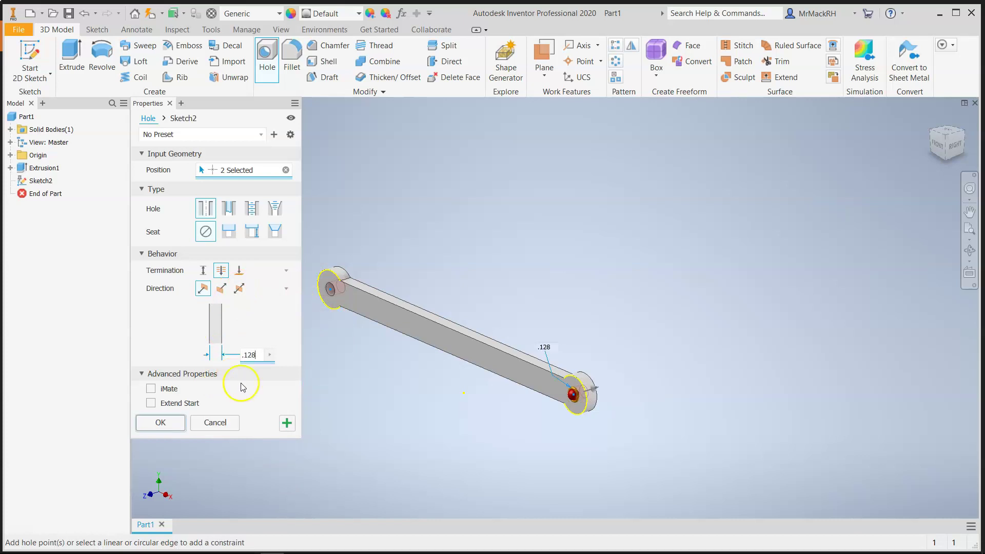
{"action": "left_click", "coordinate": [157, 422]}
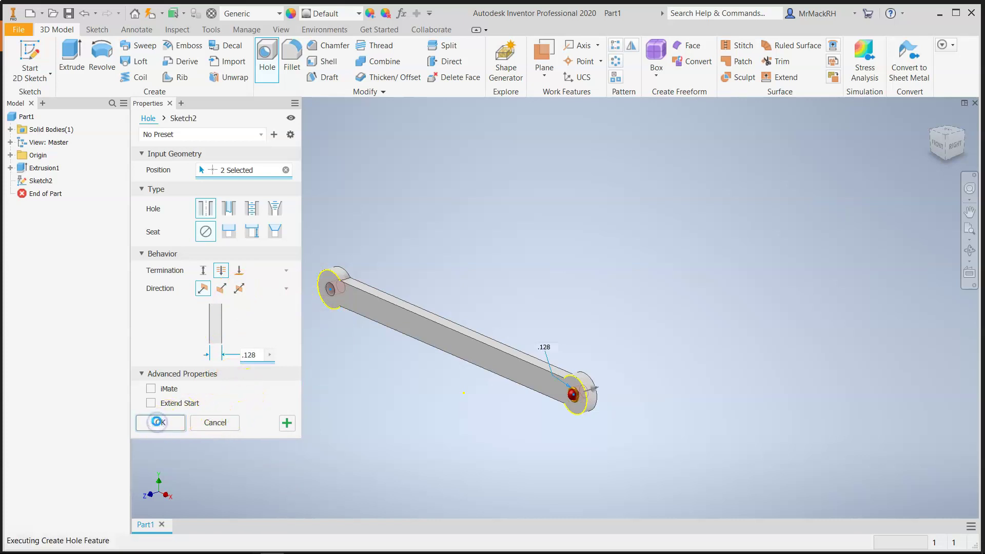
{"action": "left_click", "coordinate": [937, 145]}
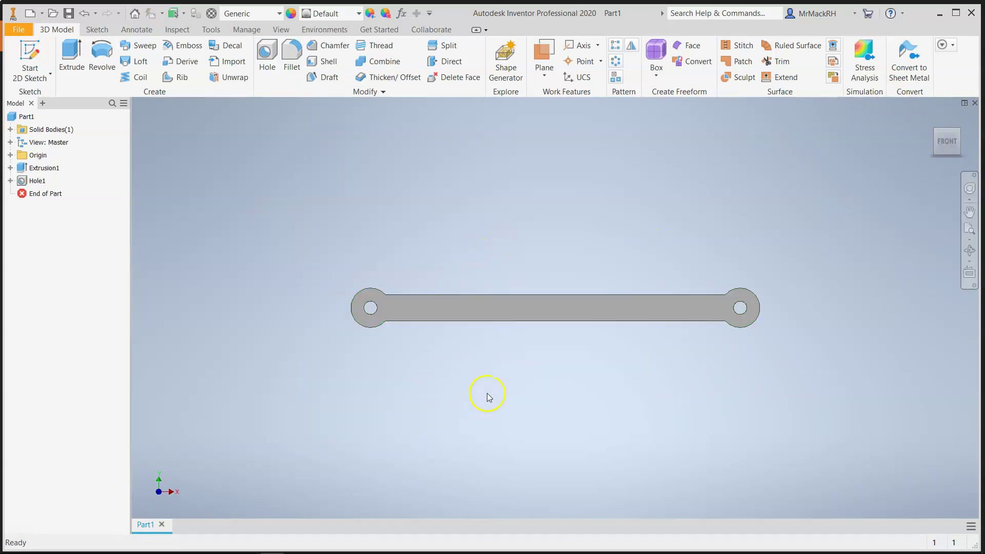
{"action": "scroll", "coordinate": [489, 397], "scroll_direction": "up", "scroll_amount": 3}
{"action": "scroll", "coordinate": [489, 396], "scroll_direction": "down", "scroll_amount": 4}
Step: Start saving the part, entering the file name 'Train Linkage Arm' in the IED 2020 Toy Train folder
{"action": "scroll", "coordinate": [489, 397], "scroll_direction": "up", "scroll_amount": 2}
{"action": "key", "text": "ctrl+s"}
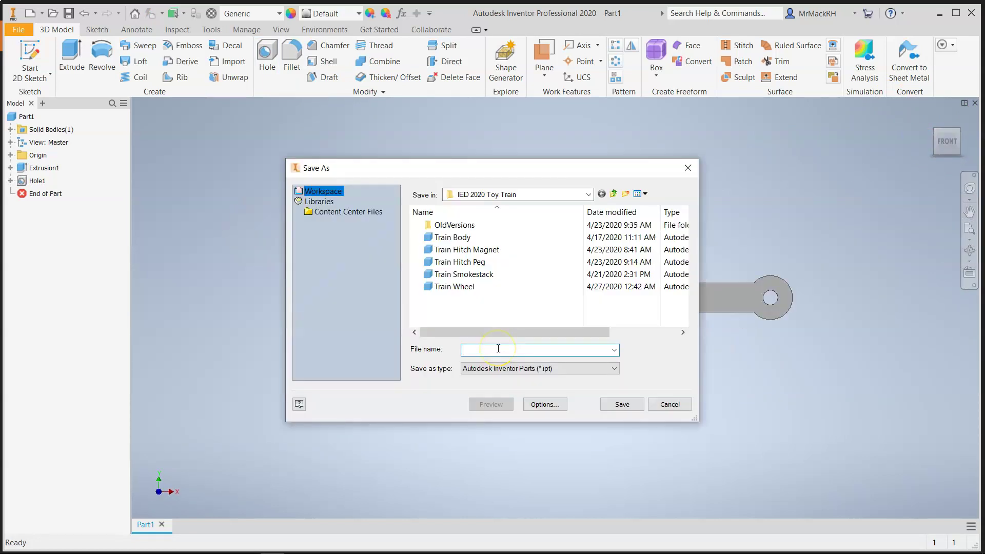
{"action": "type", "text": "Train Linkage Arm"}
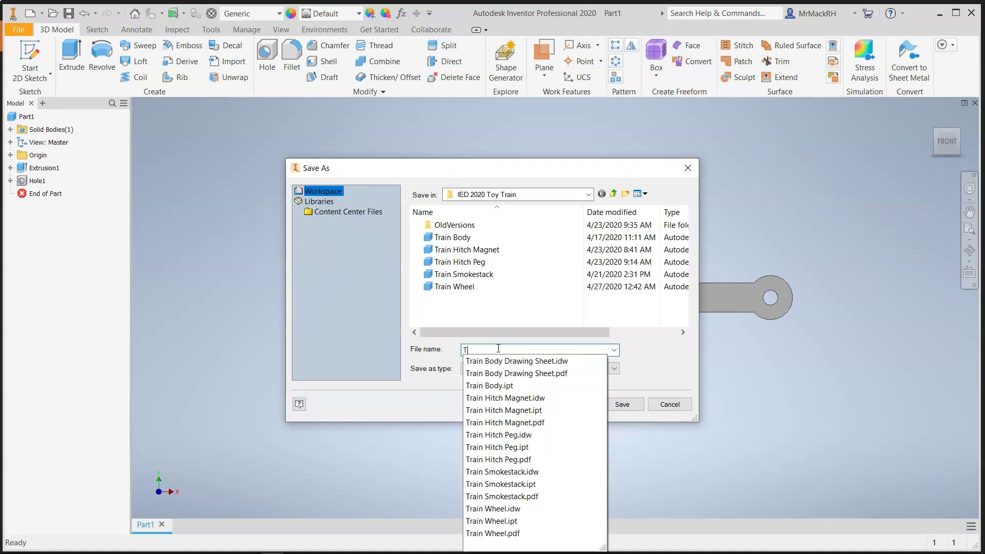